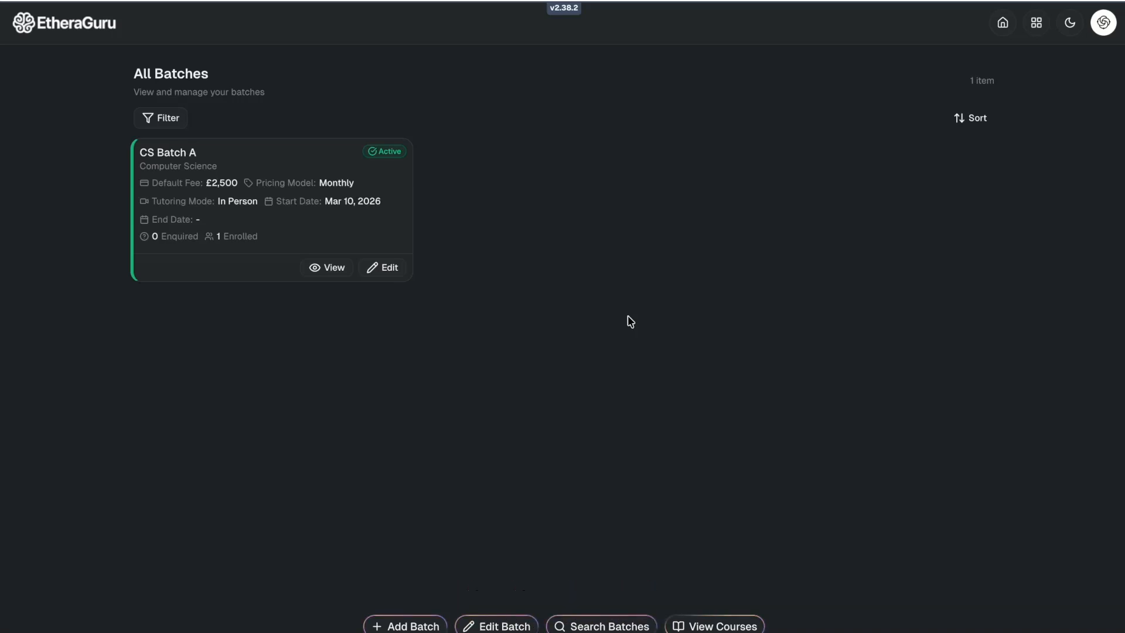
- Open the student import page for CS Batch A and collapse its CSV format guide
click(328, 273)
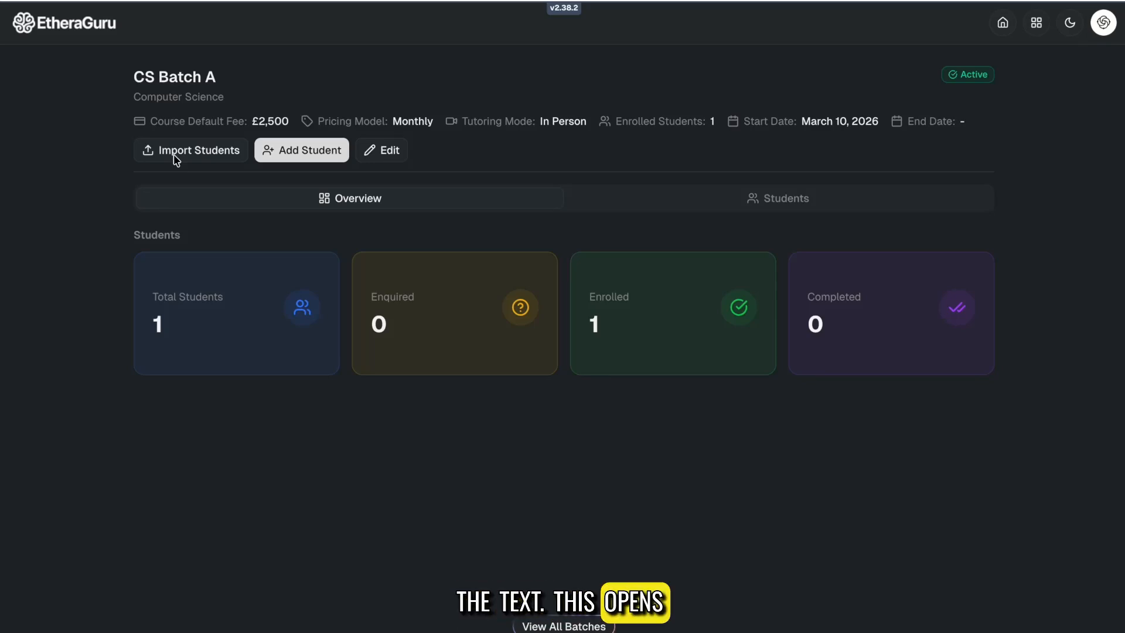
click(176, 157)
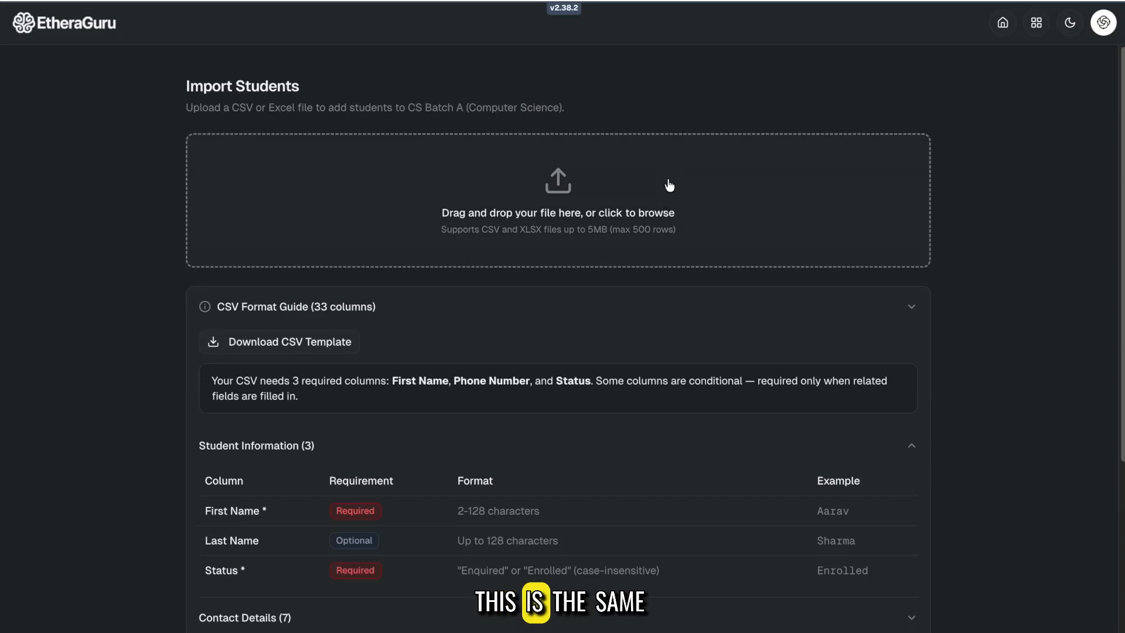
click(673, 307)
click(440, 309)
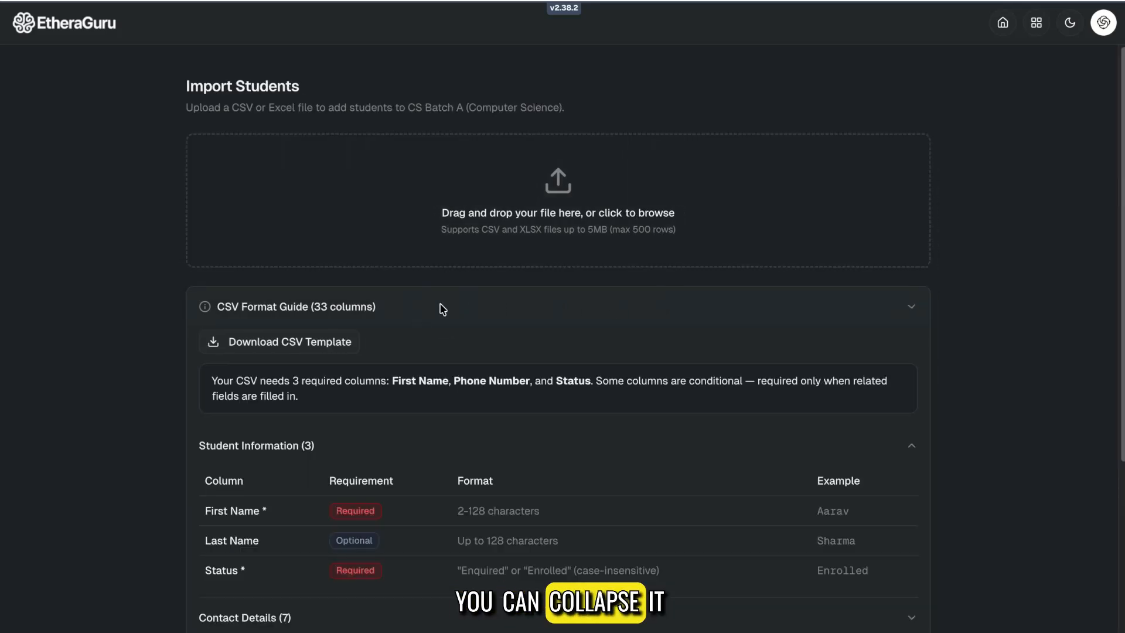
click(442, 309)
click(442, 310)
click(442, 309)
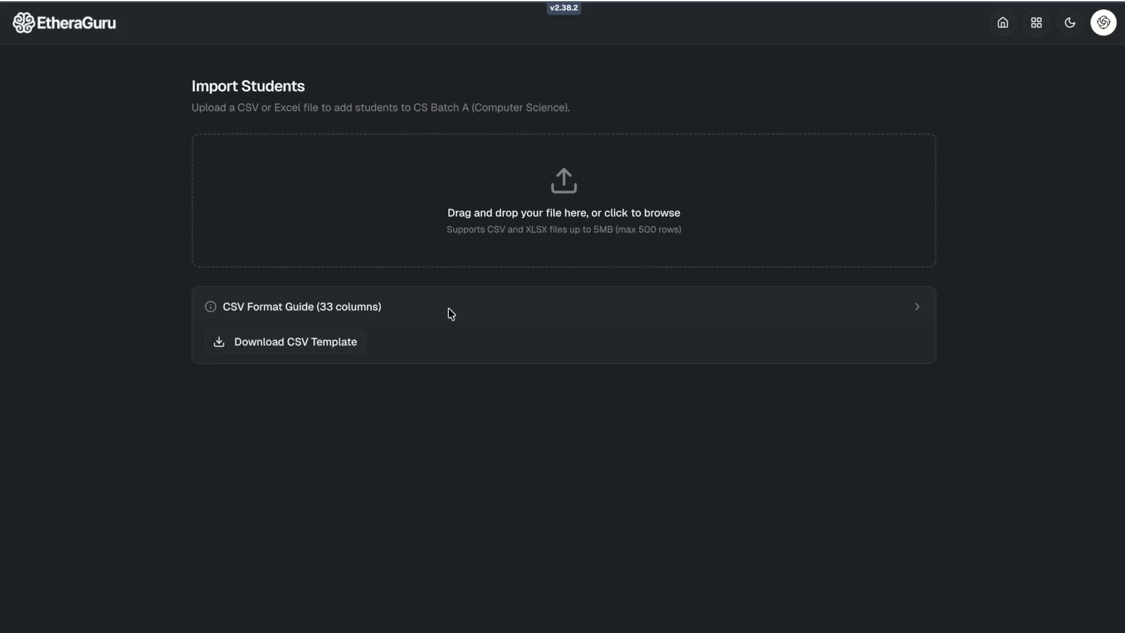
- Upload student-import-template-sample.csv from the Downloads folder as the student import file
click(533, 219)
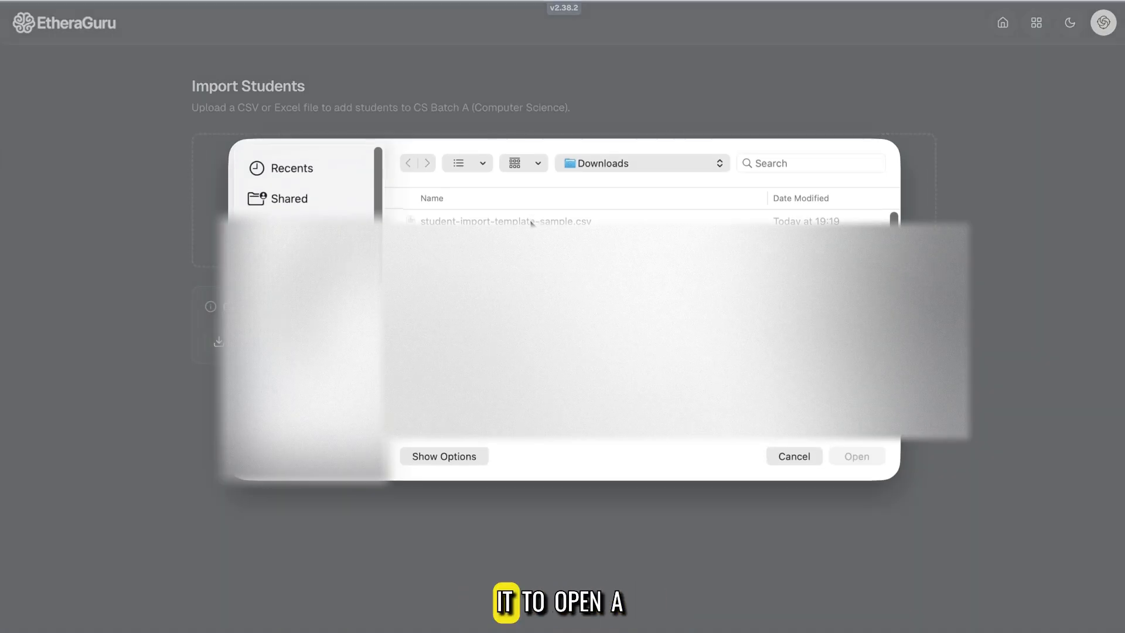
click(796, 456)
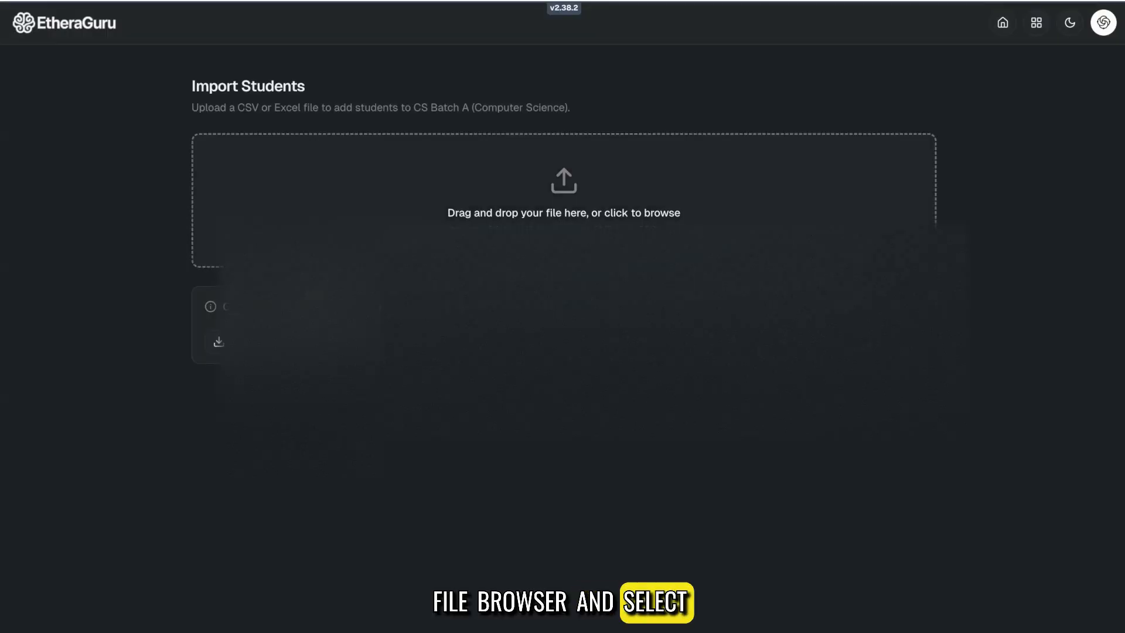
click(571, 216)
click(576, 221)
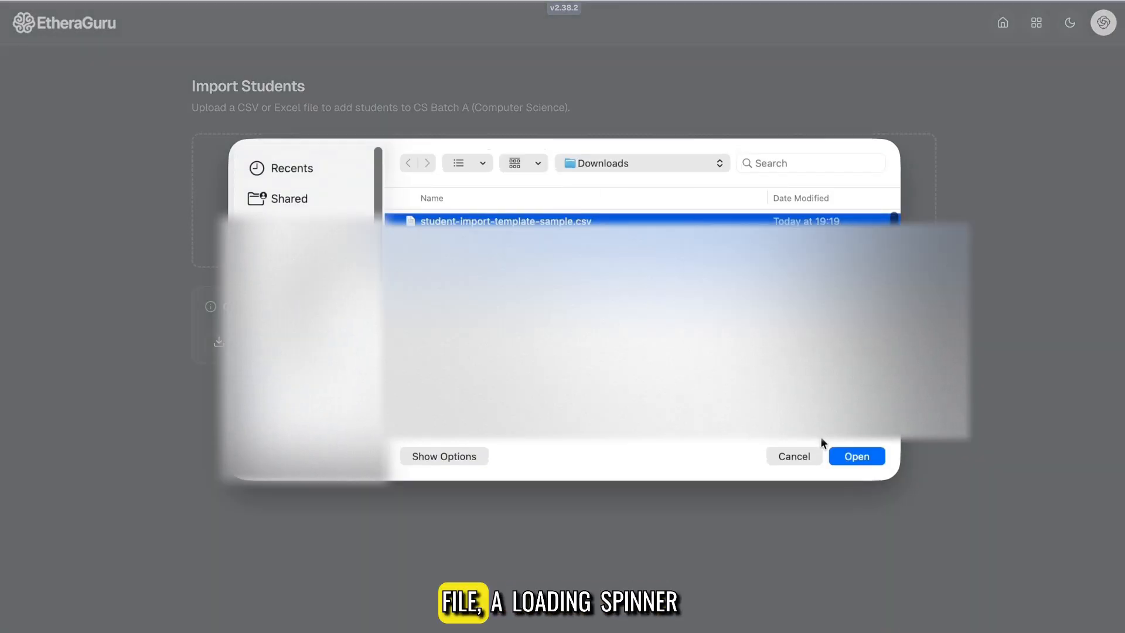
click(852, 456)
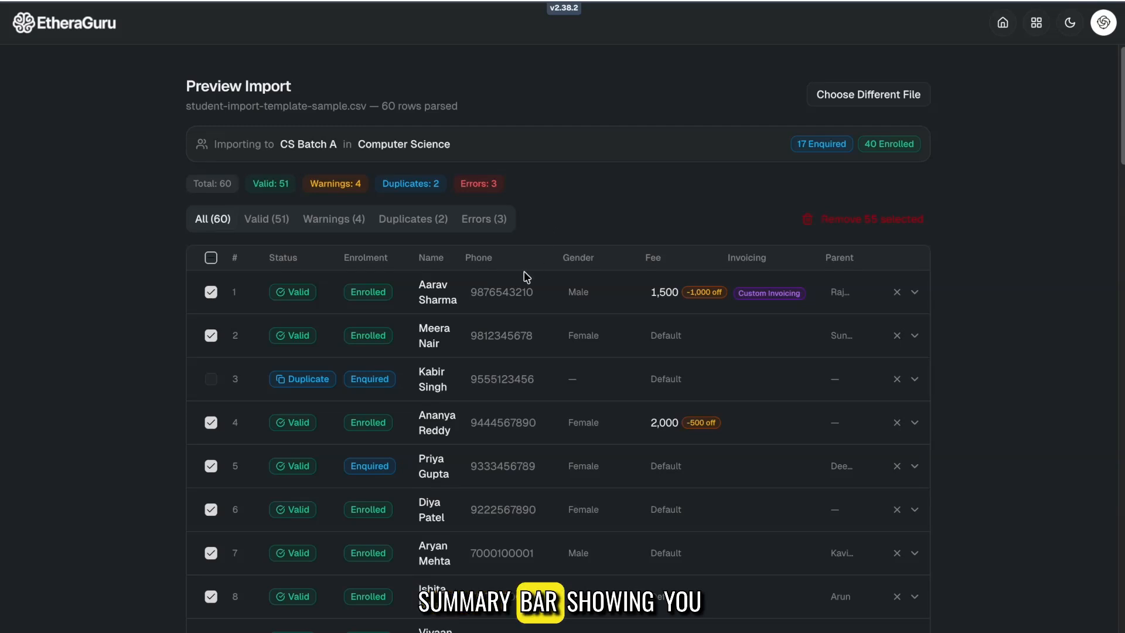
- Look over the import preview and expand row 1 to view its student details, collapsing it again
scroll(525, 363, down, 2)
scroll(524, 363, down, 2)
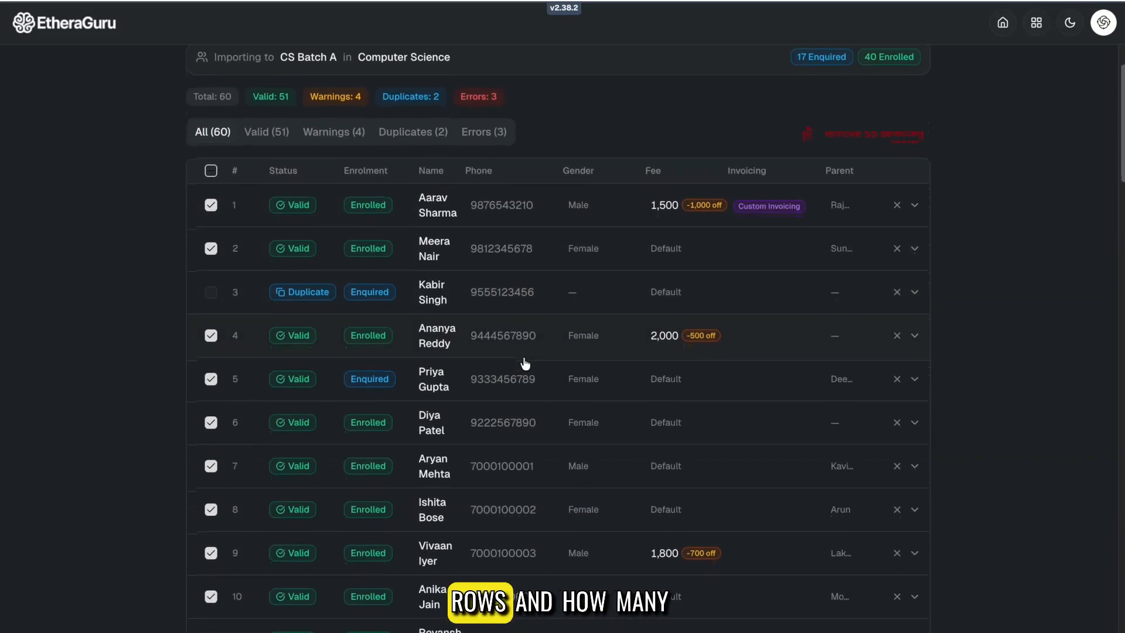
scroll(525, 363, up, 4)
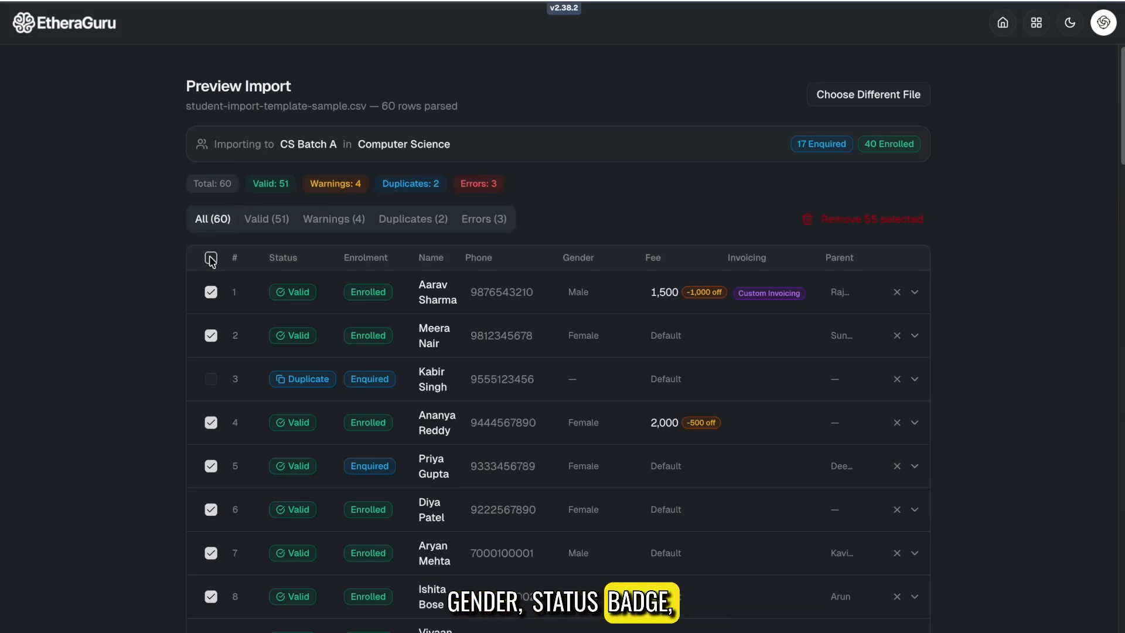
click(518, 301)
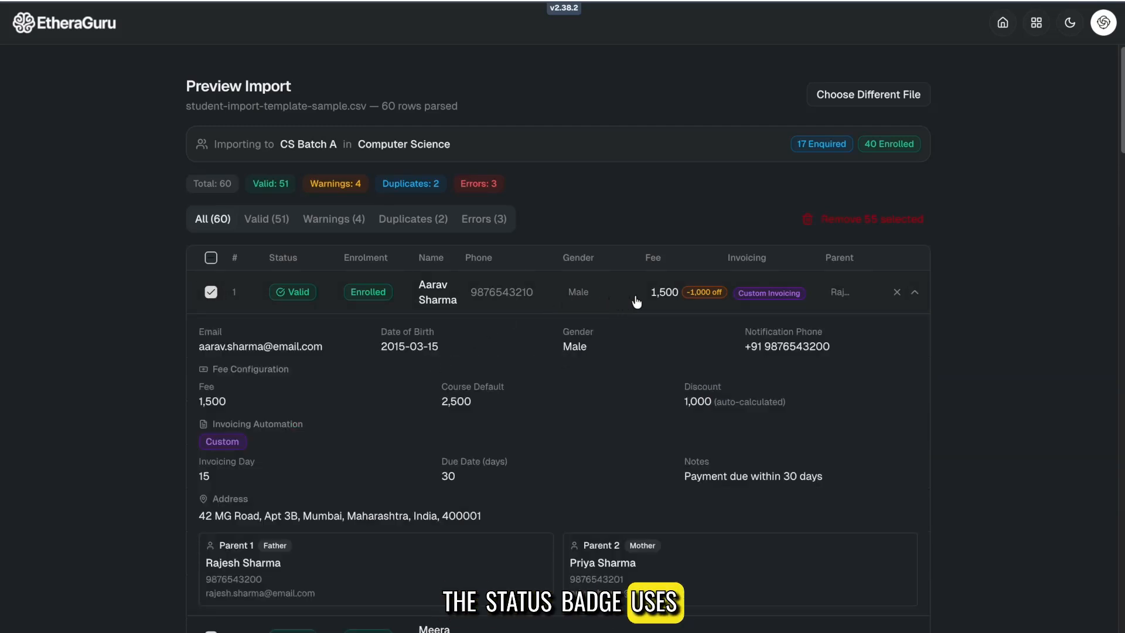
scroll(650, 300, down, 1)
scroll(654, 302, down, 1)
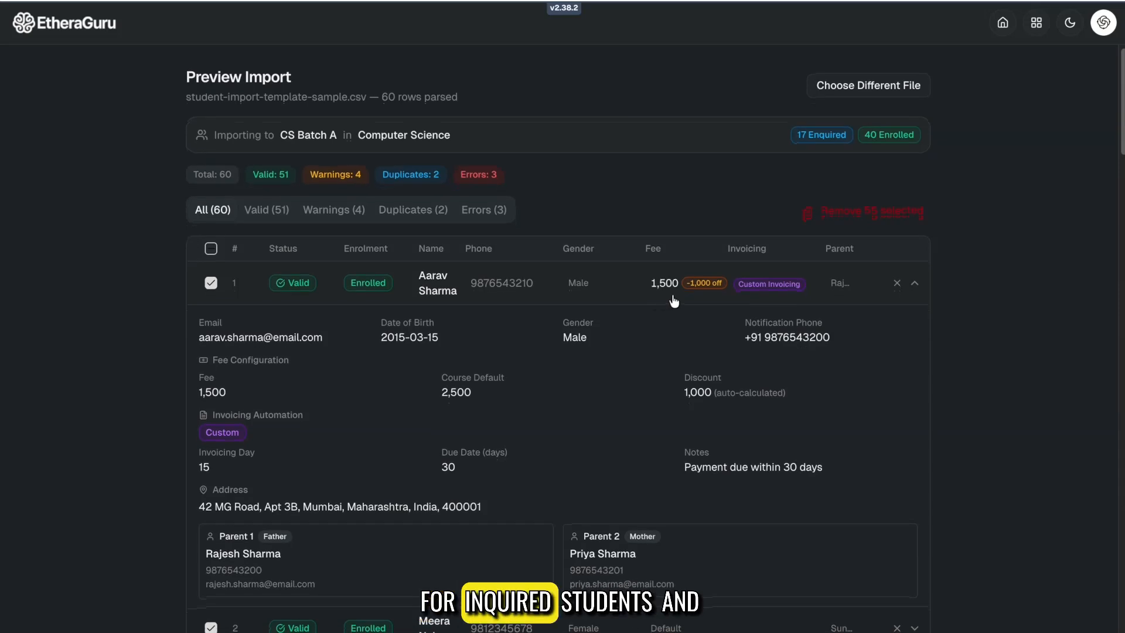
click(607, 300)
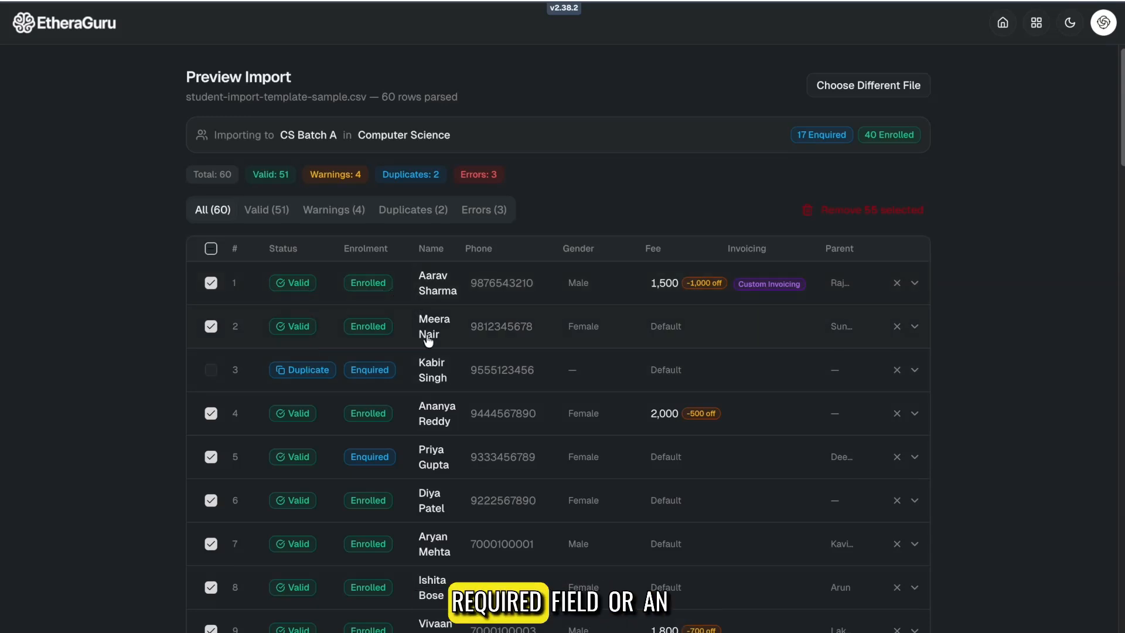
- Find row 56, which is marked Error, in the preview list and expand its details, collapsing them again
scroll(430, 375, down, 1)
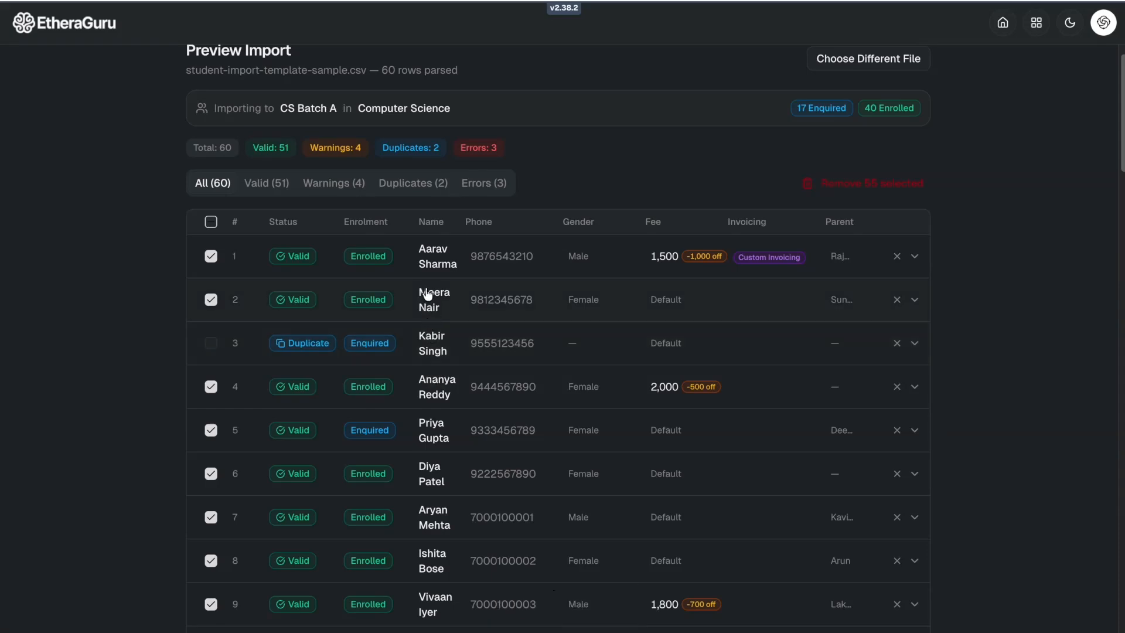
scroll(343, 384, down, 15)
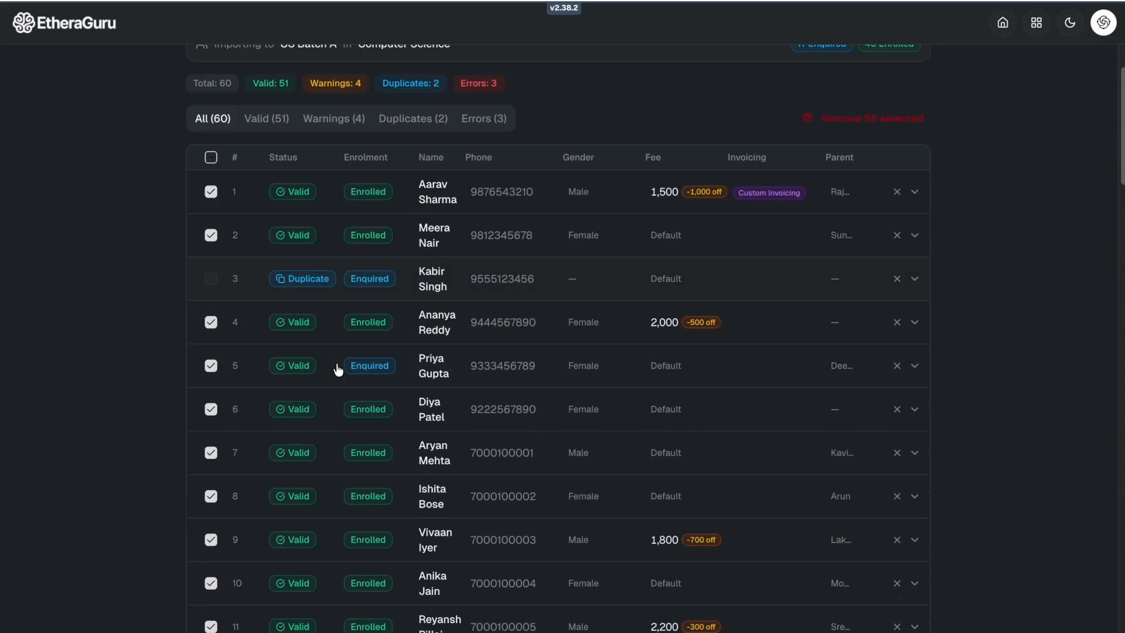
scroll(346, 399, down, 20)
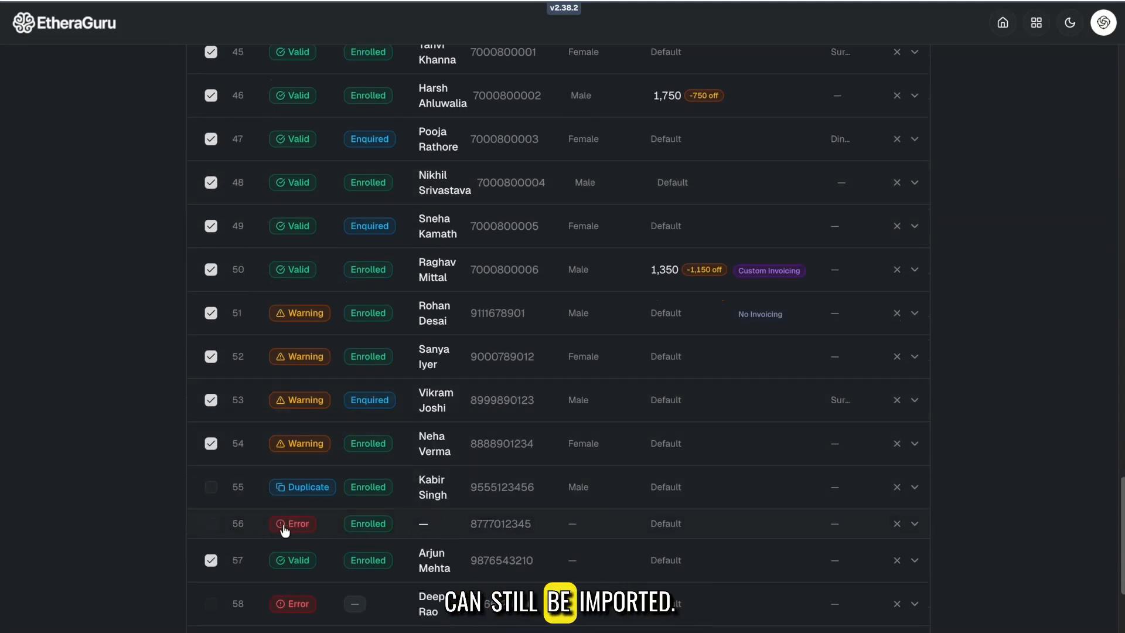
click(407, 527)
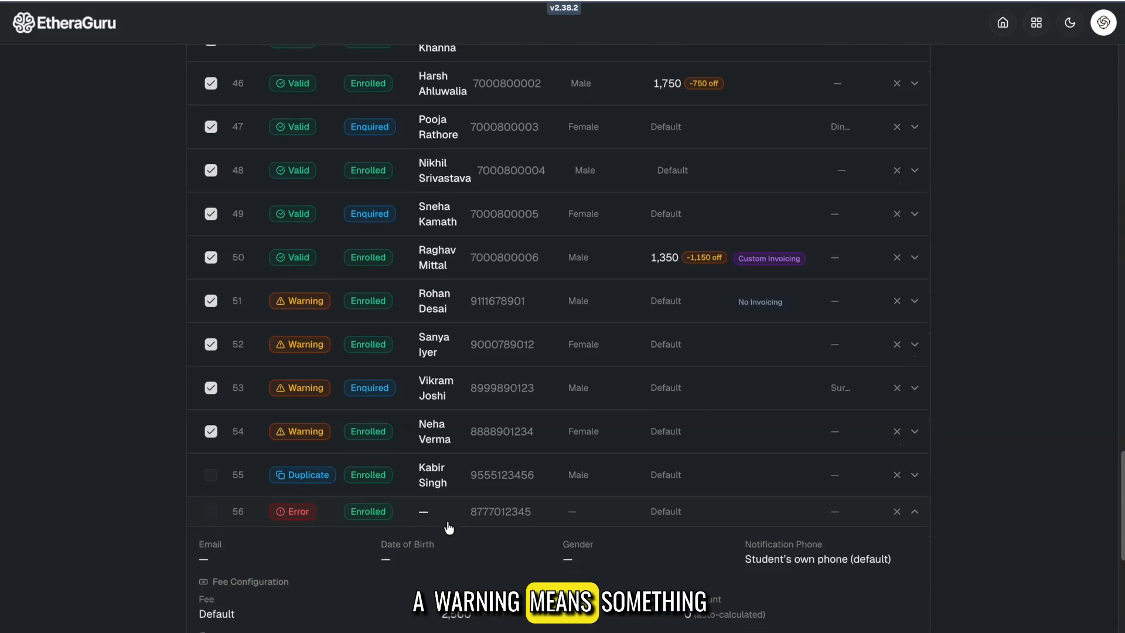
click(479, 417)
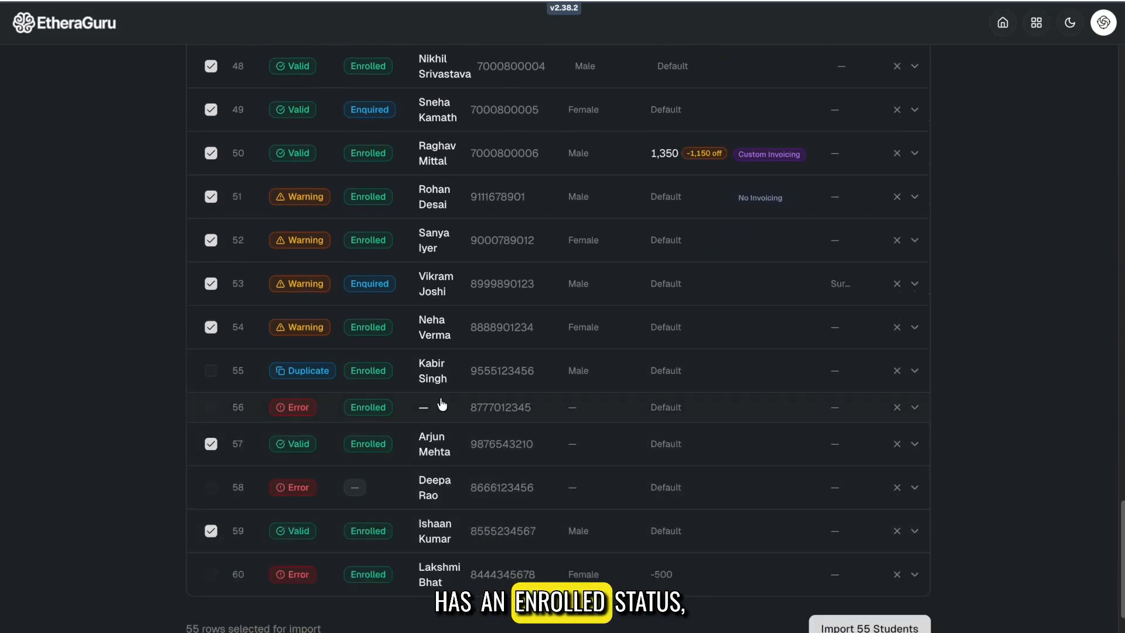
- Expand row 51, which is marked Warning, and read its warning message before collapsing it
click(489, 206)
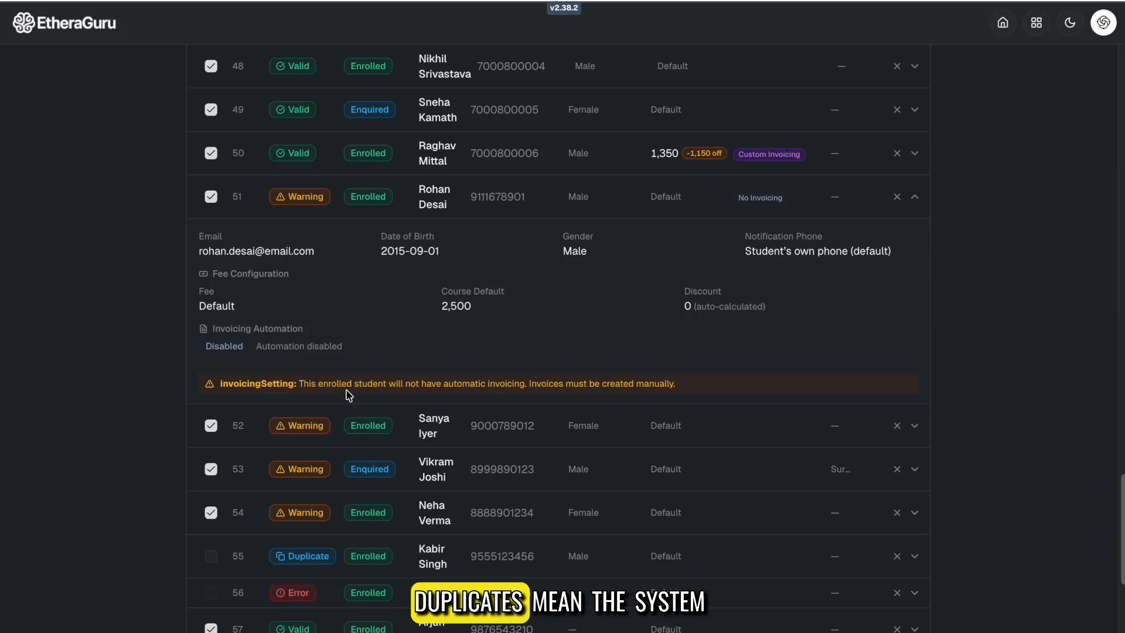
drag(428, 389, 670, 384)
click(533, 248)
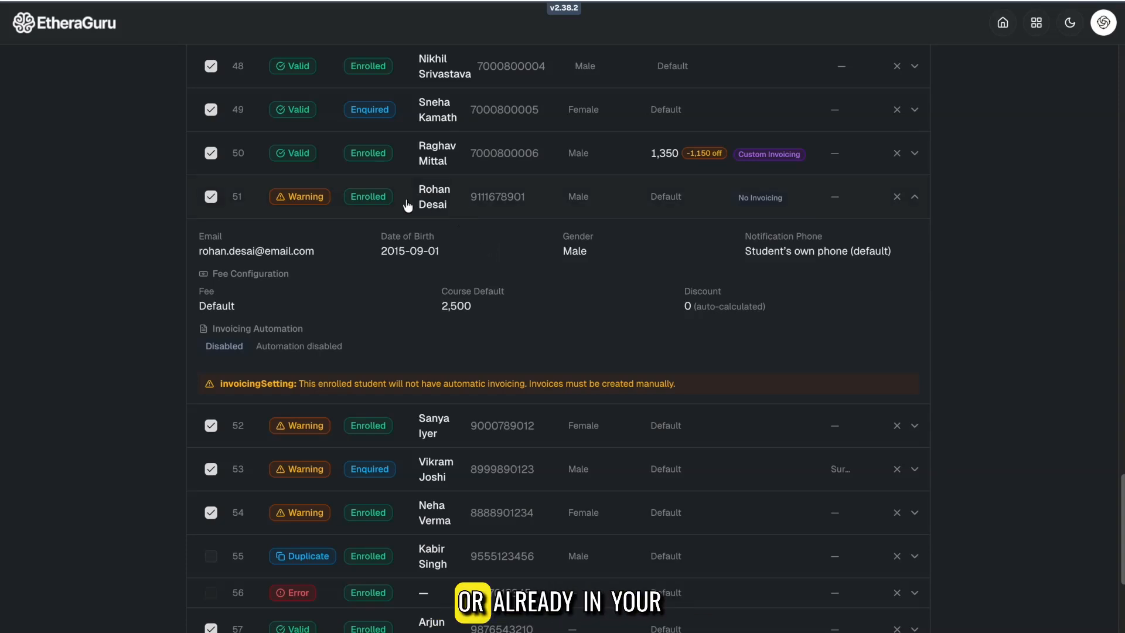
click(443, 203)
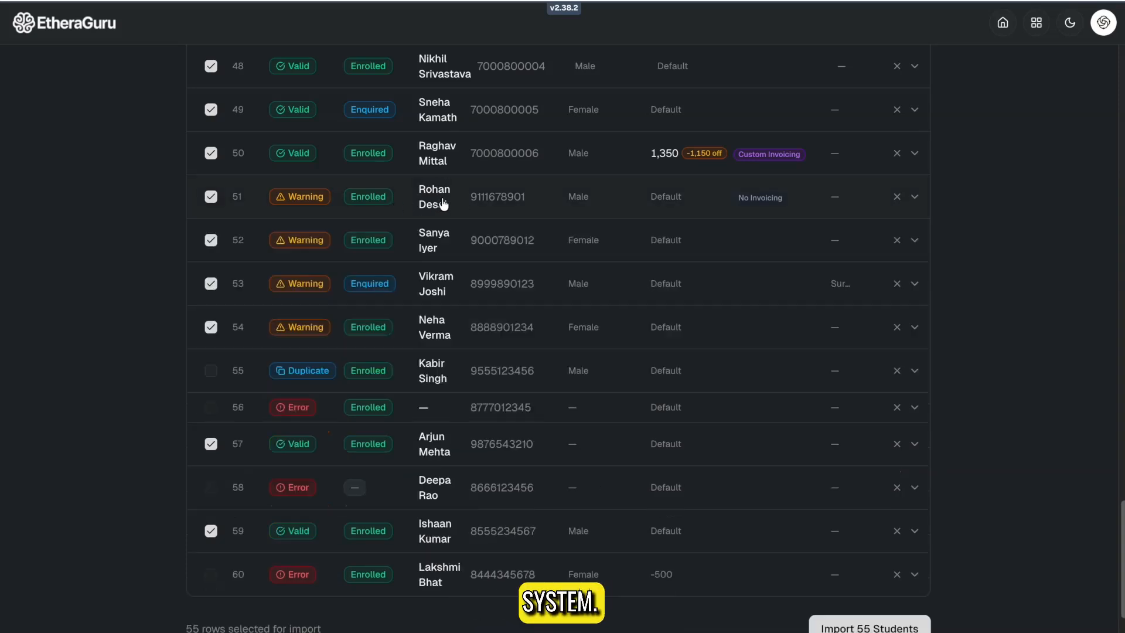
- Expand row 55, which is marked Duplicate, and read the reason given for the duplicate status
click(439, 375)
scroll(439, 474, down, 1)
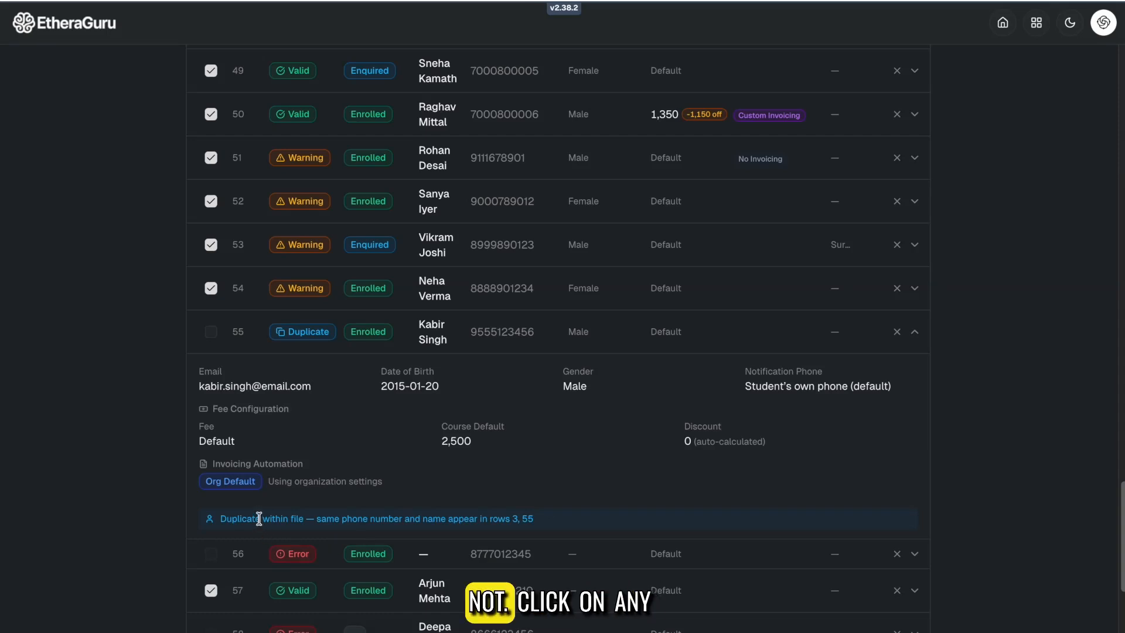
drag(261, 518, 534, 519)
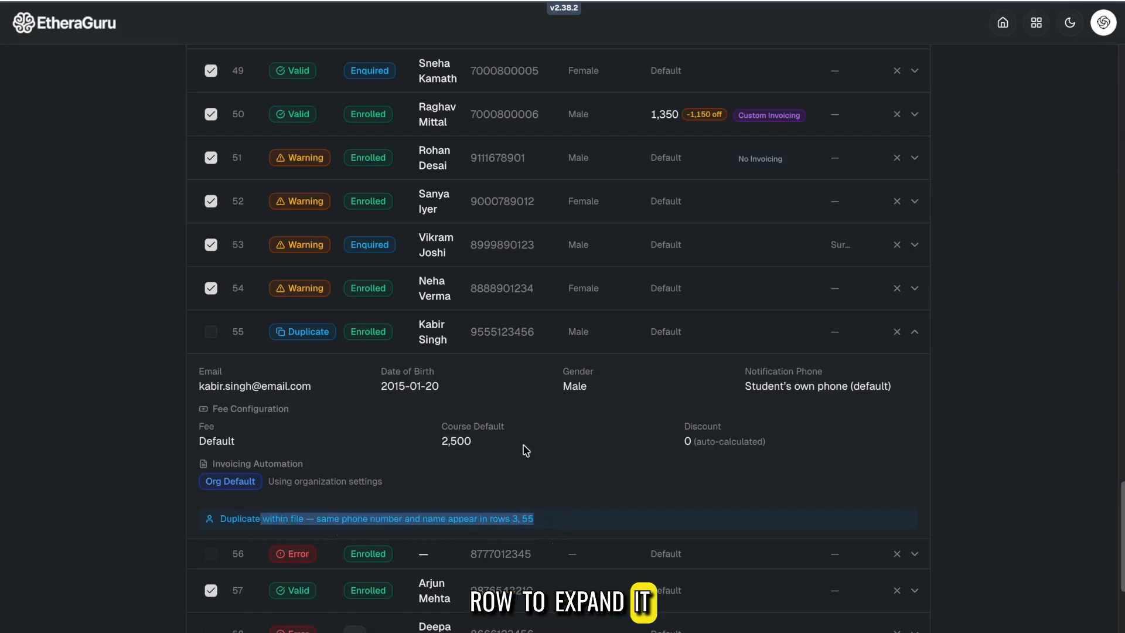
click(511, 473)
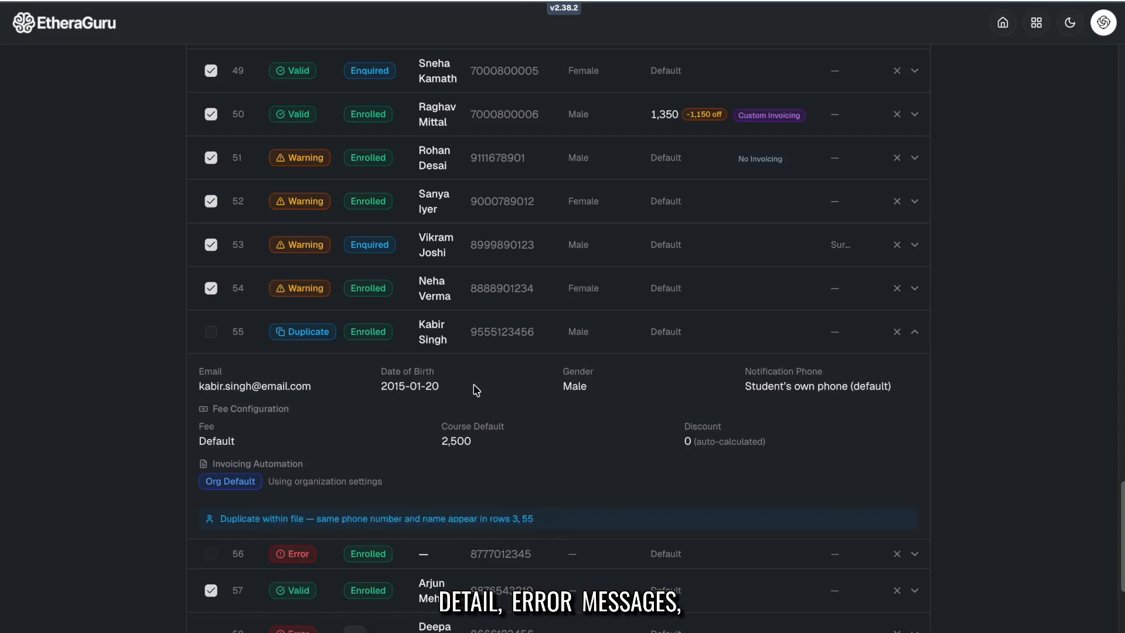
- Review row 1's fee, invoicing, address and parent details, and filter the preview to valid rows before showing all rows again
scroll(476, 391, up, 15)
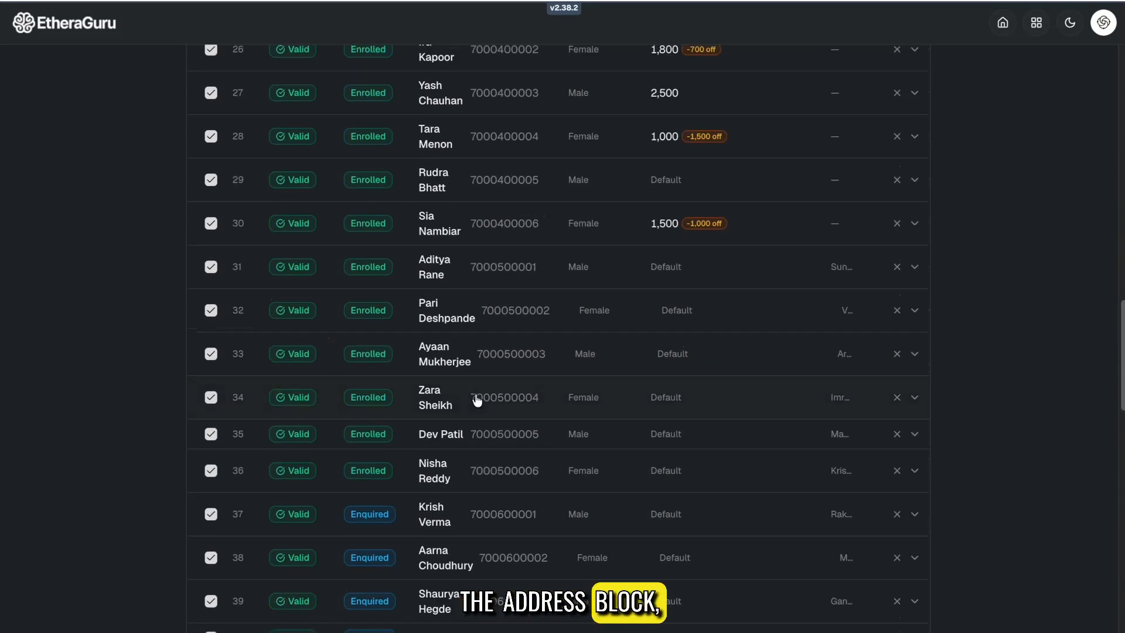
scroll(477, 399, up, 18)
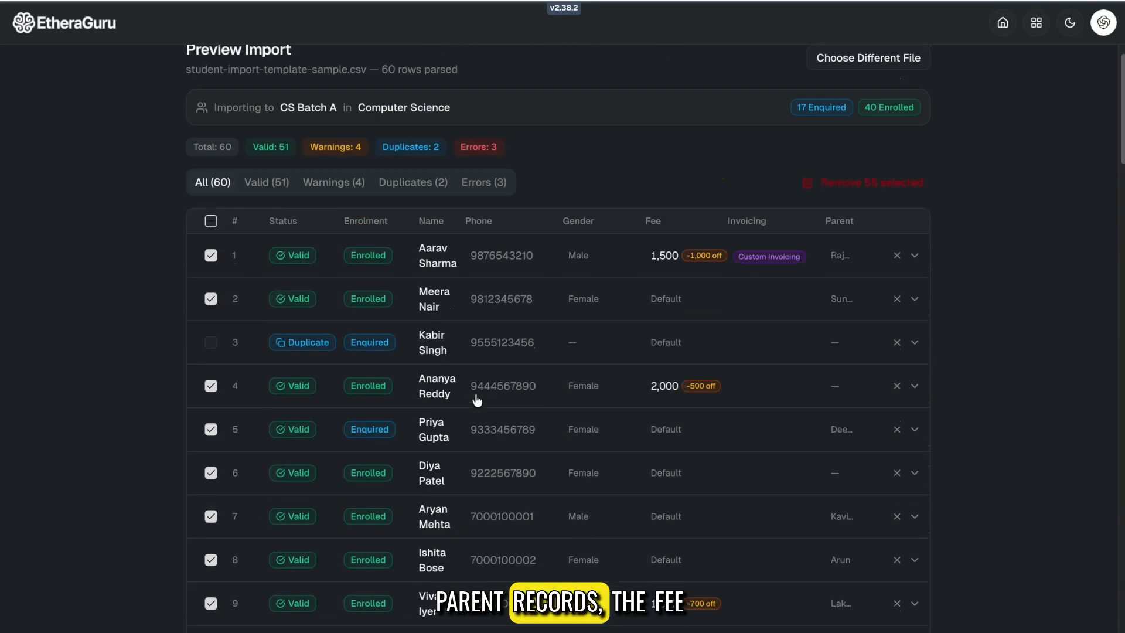
click(495, 261)
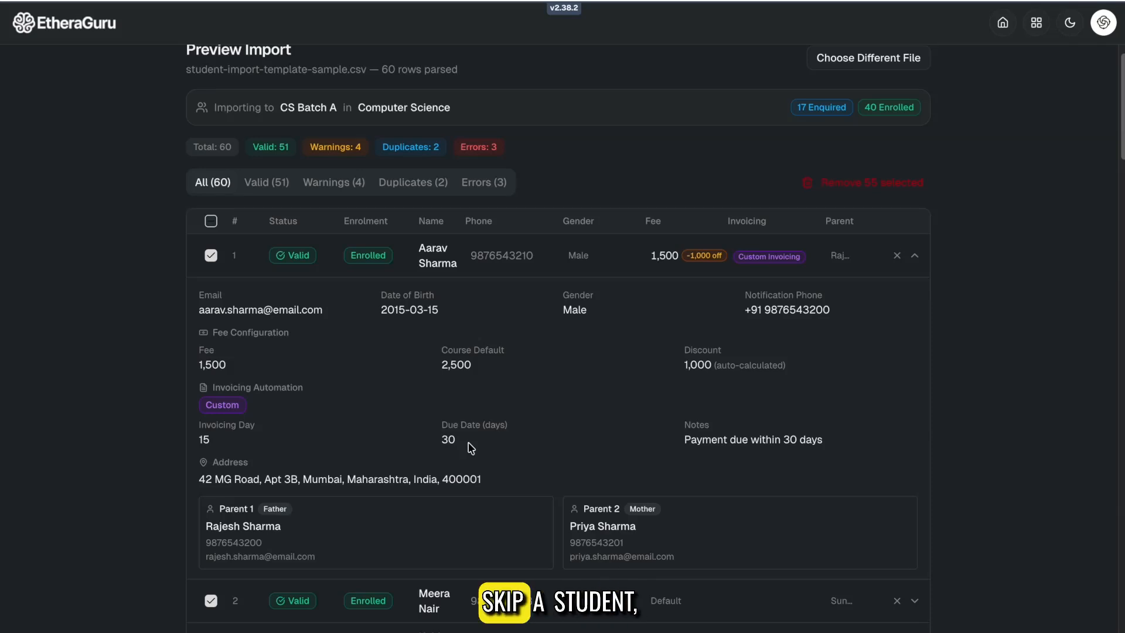
click(467, 258)
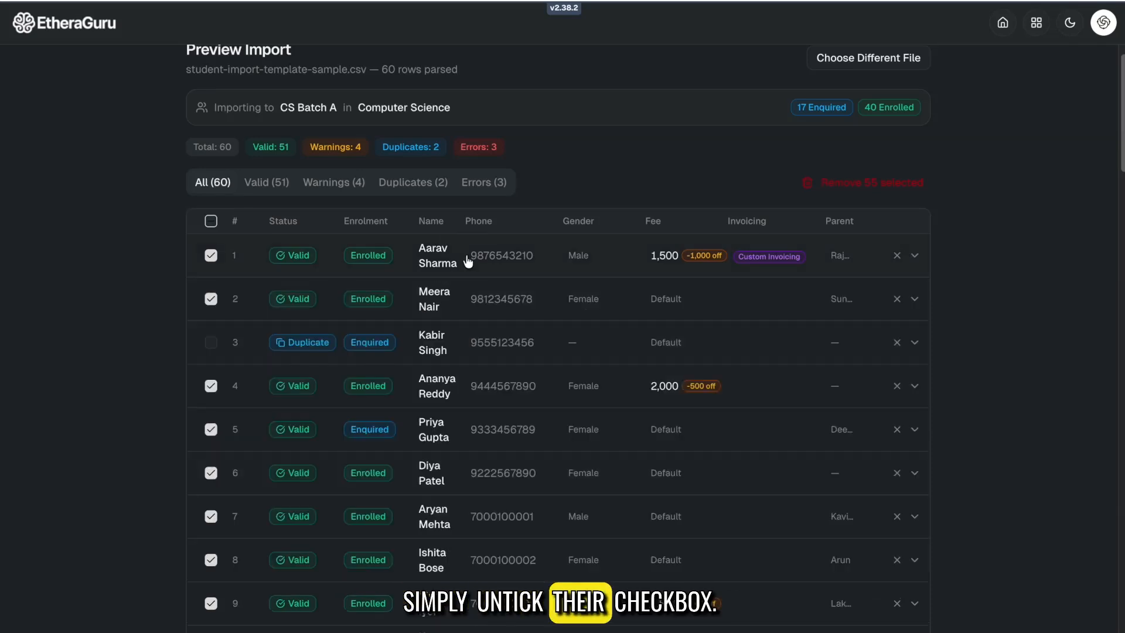
click(264, 184)
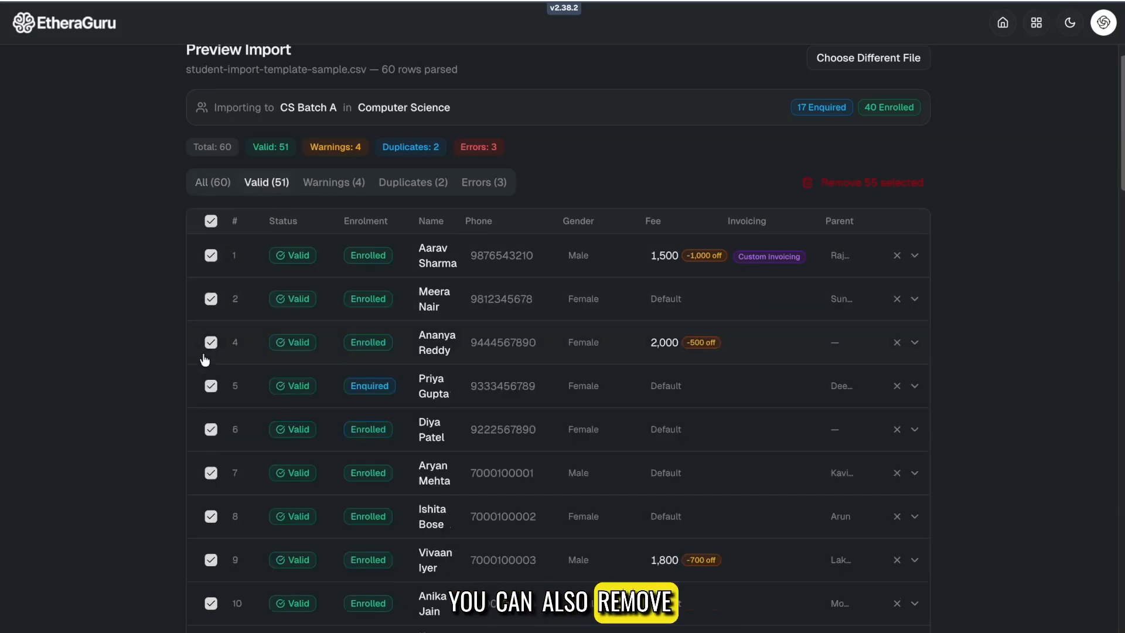
click(221, 183)
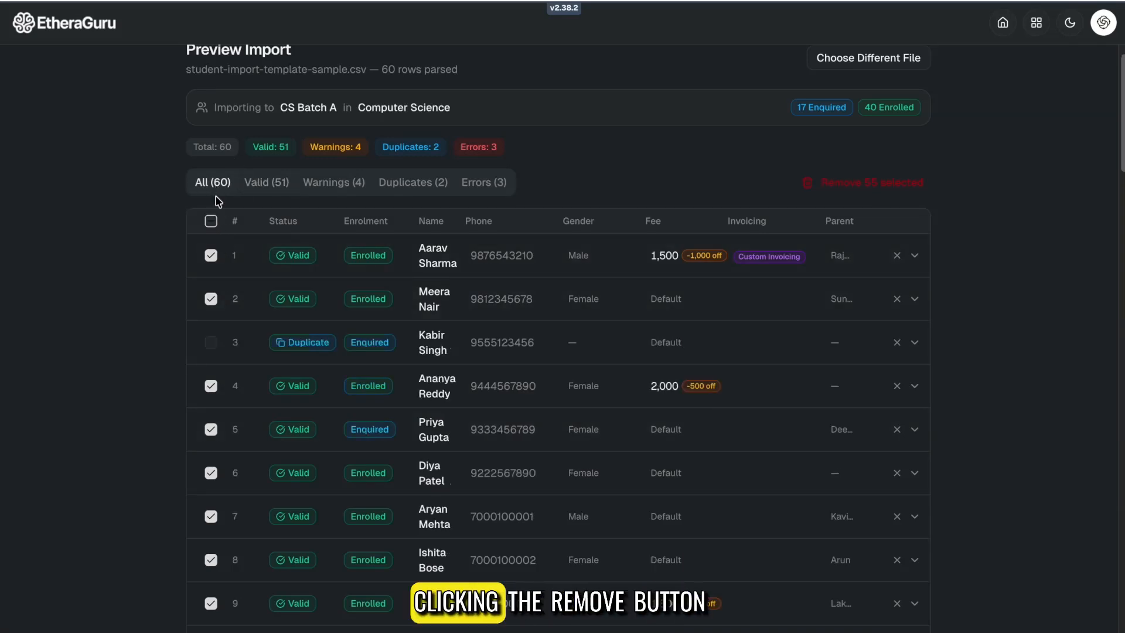
- Deselect and reselect row 1 for import, and remove that row and undo the removal twice
click(211, 256)
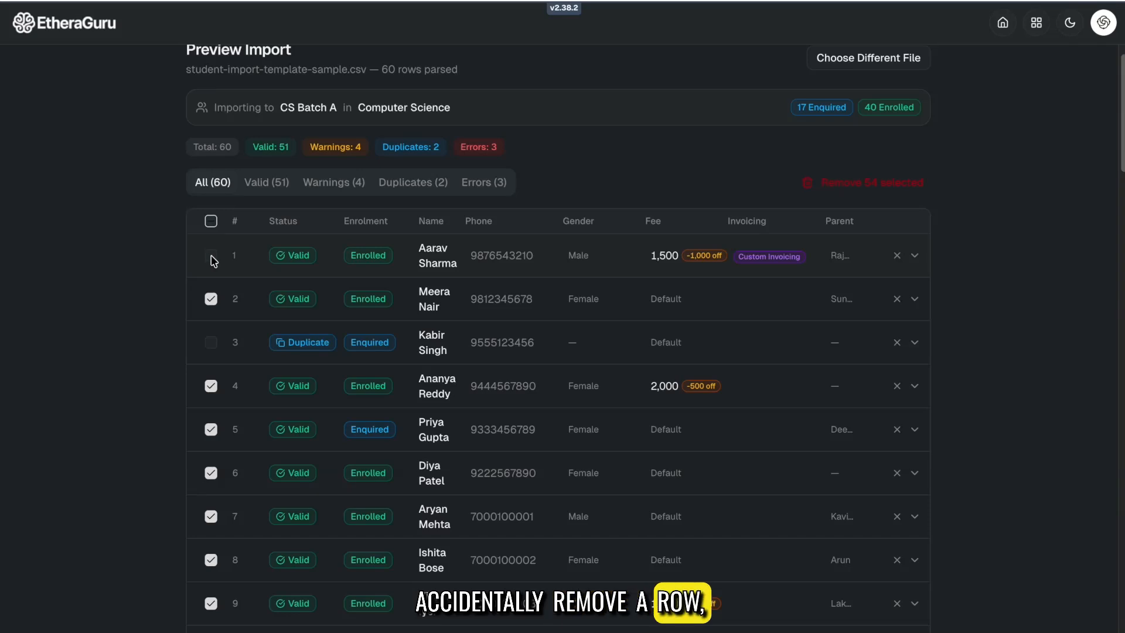
click(211, 256)
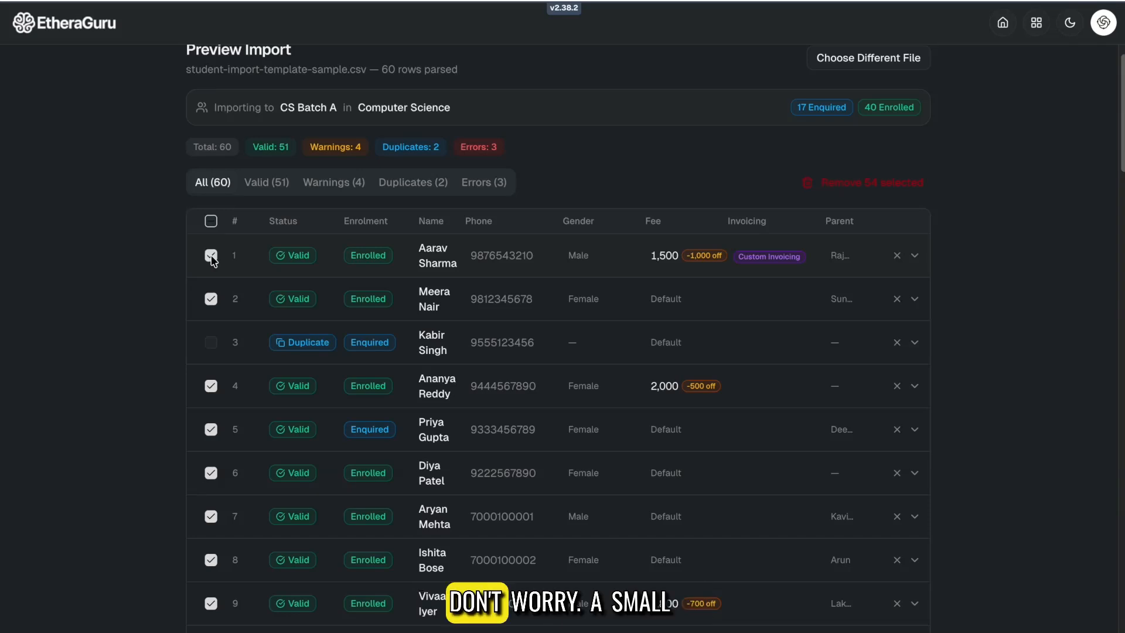
click(897, 256)
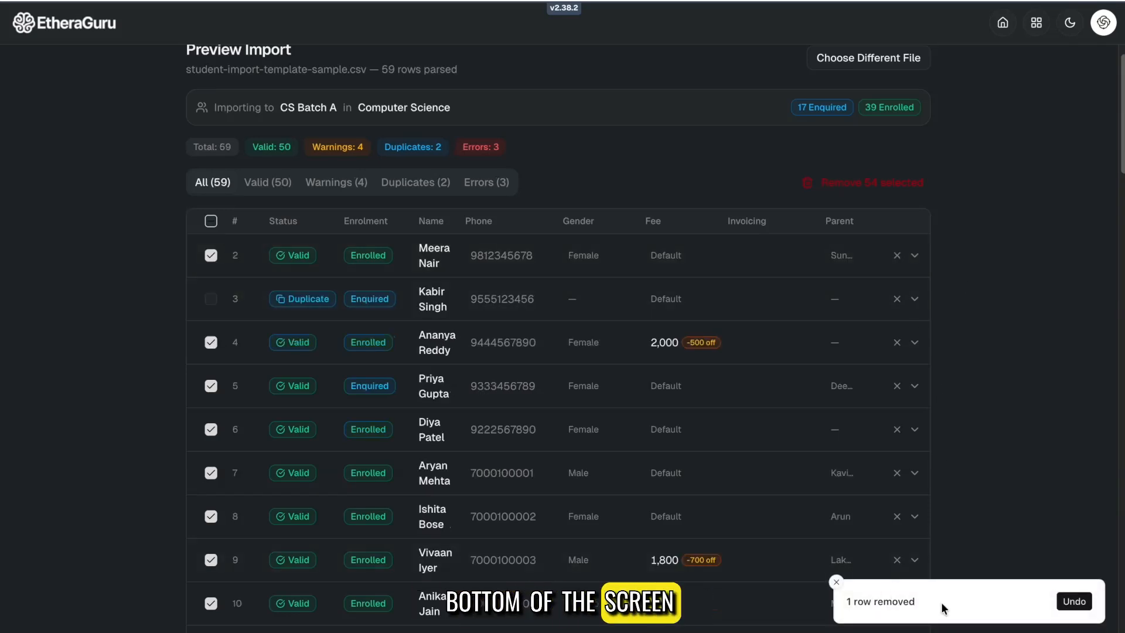
click(1071, 607)
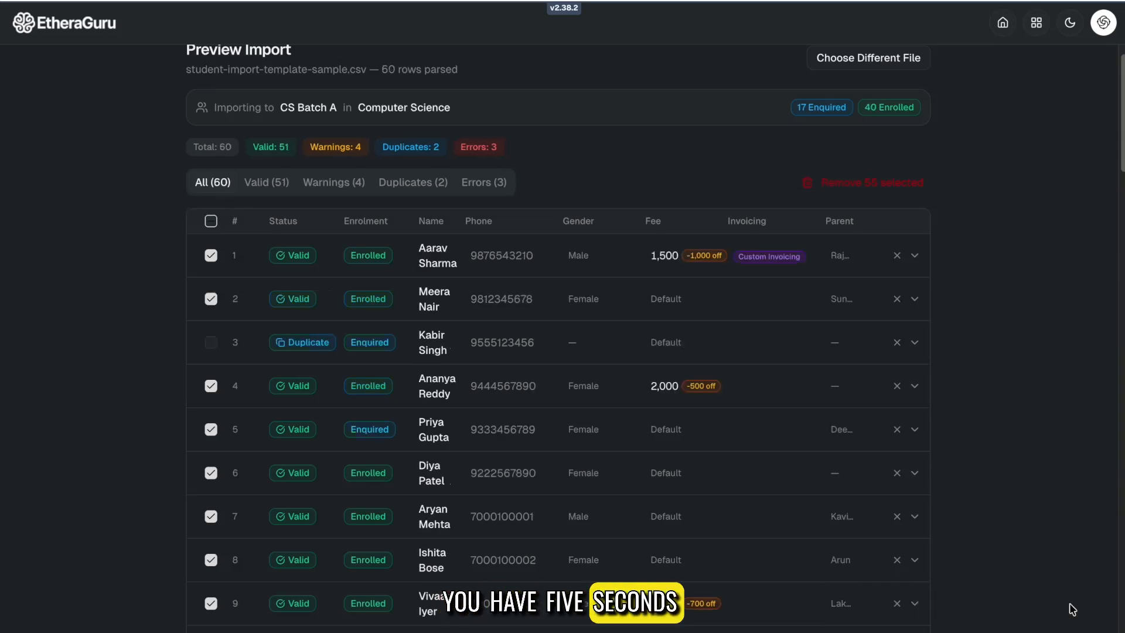
click(897, 256)
click(1070, 606)
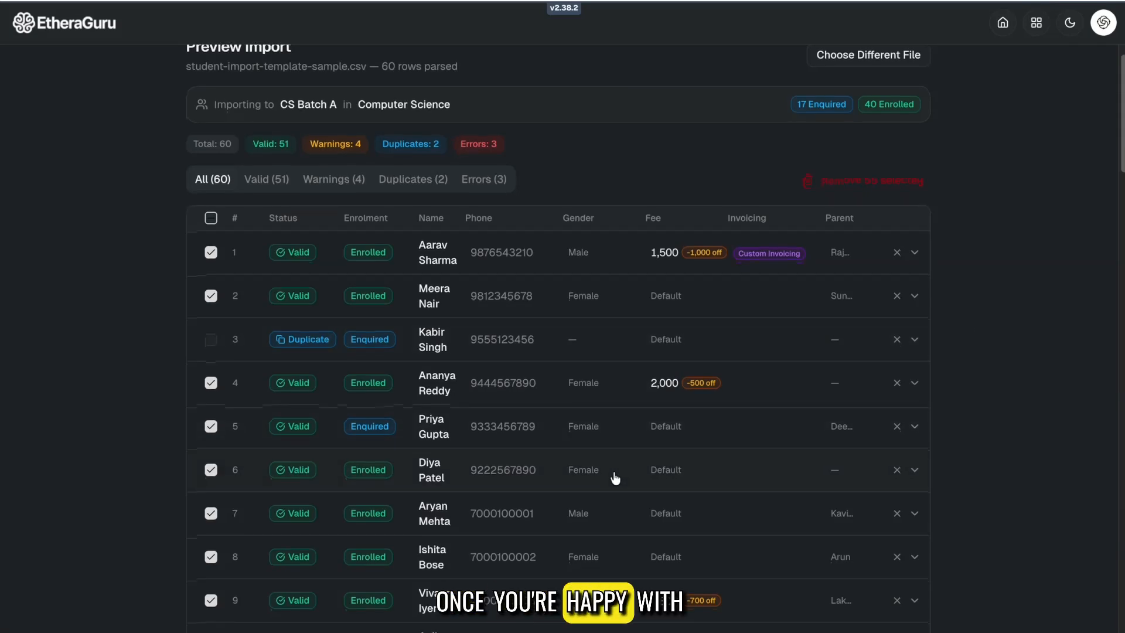
- Check the selection summary below the preview and import the 55 selected students into CS Batch A
scroll(805, 458, down, 10)
scroll(806, 458, down, 20)
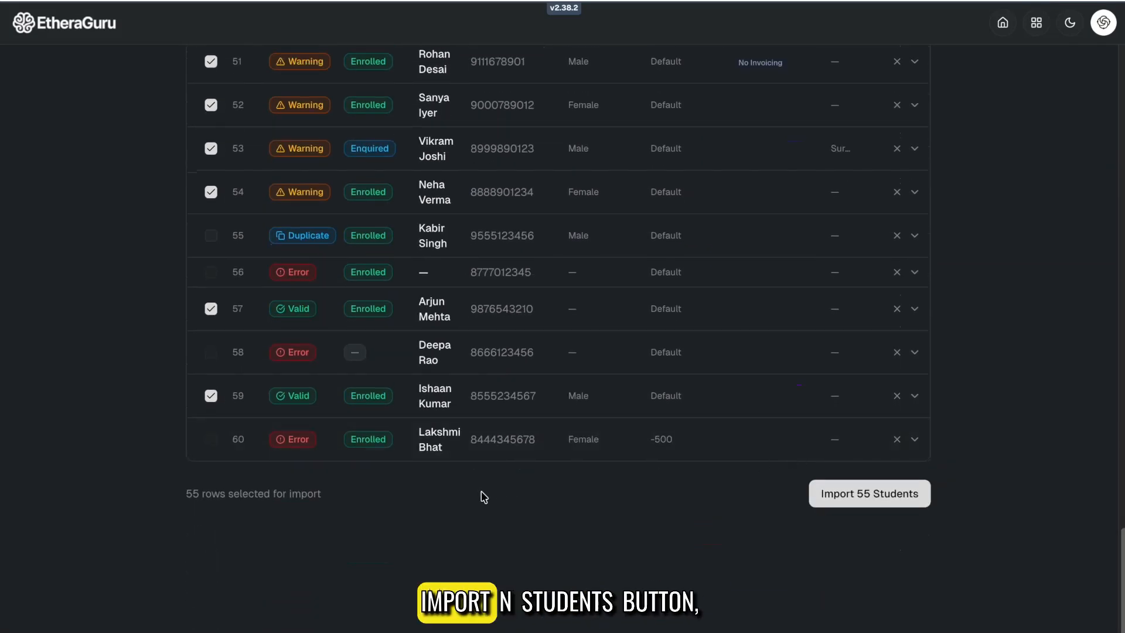
drag(181, 495, 320, 495)
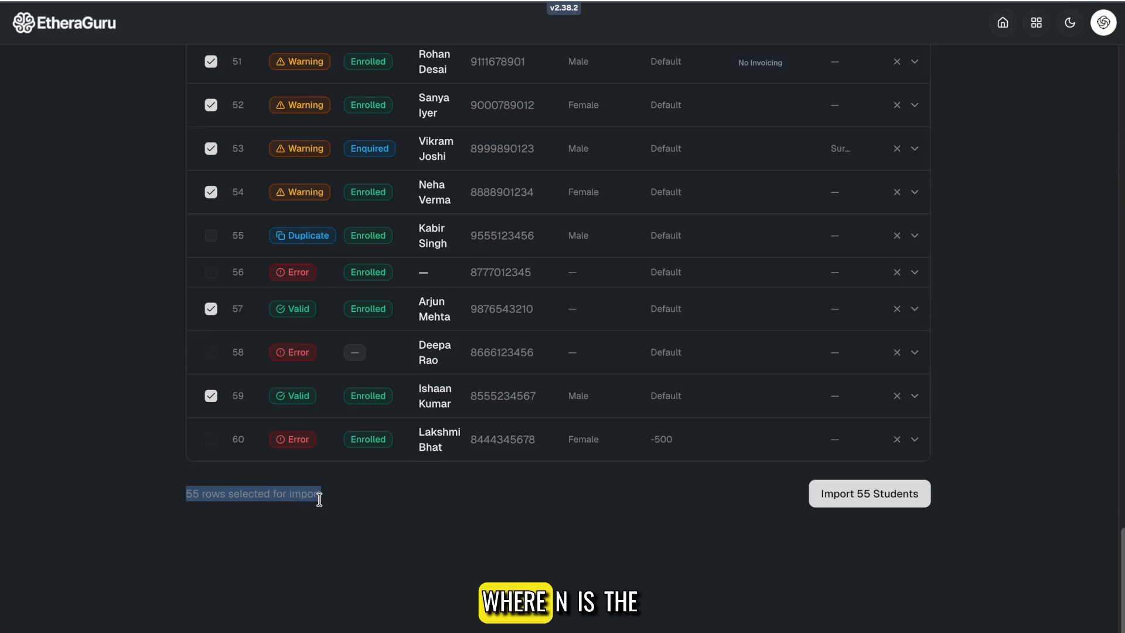
click(402, 546)
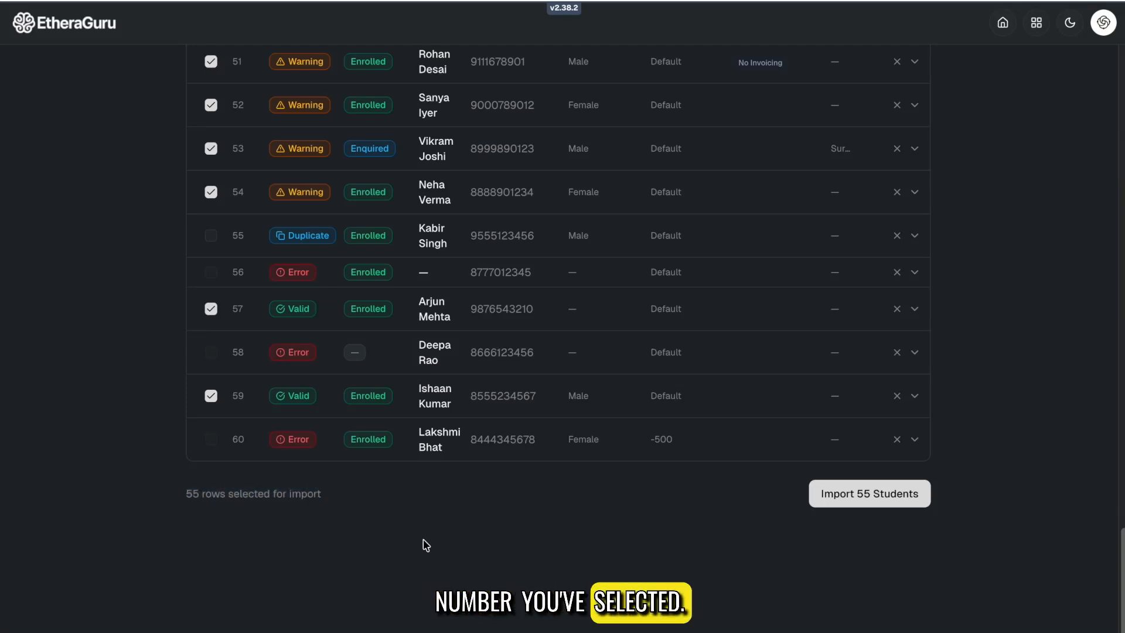
click(852, 499)
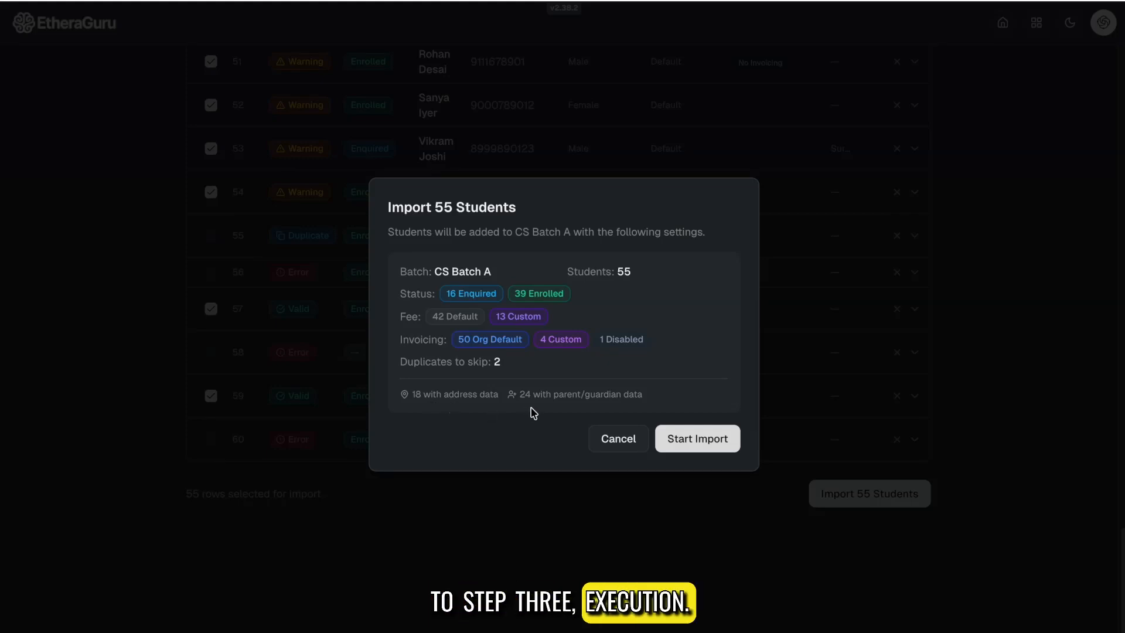
click(696, 445)
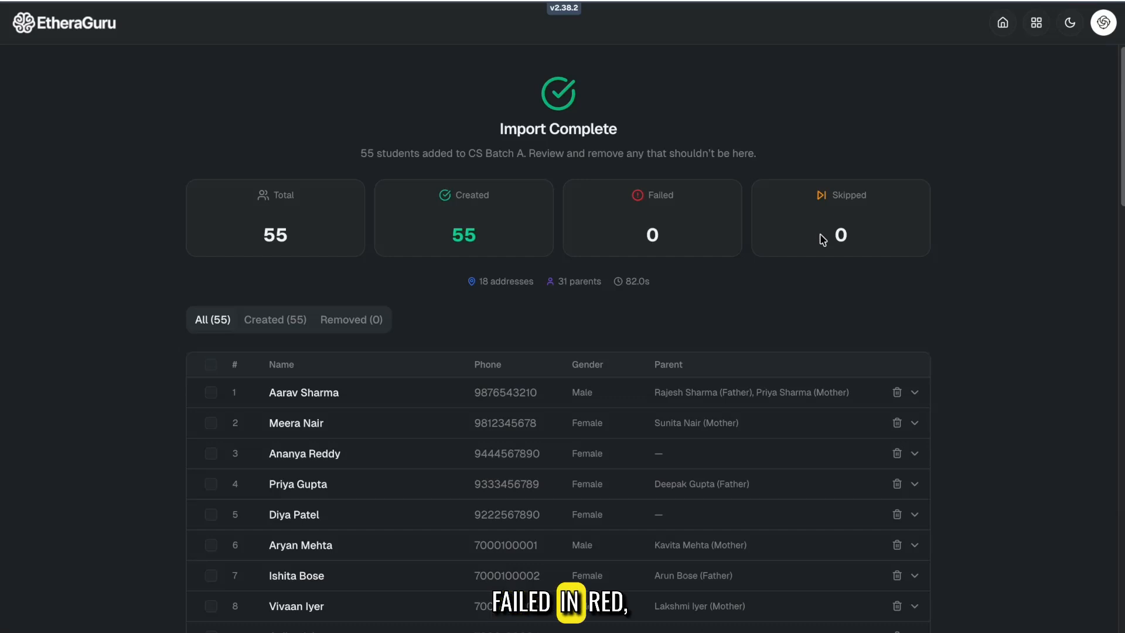
- Review the import results by filtering to created and removed students, and show all students again
scroll(545, 315, down, 3)
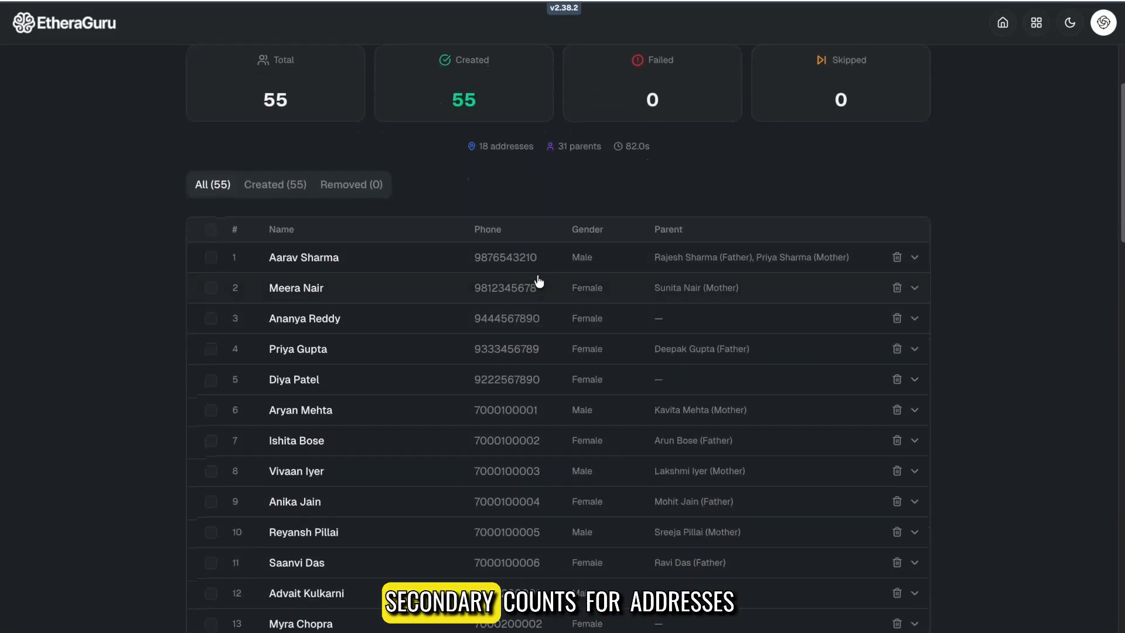
click(289, 193)
click(341, 189)
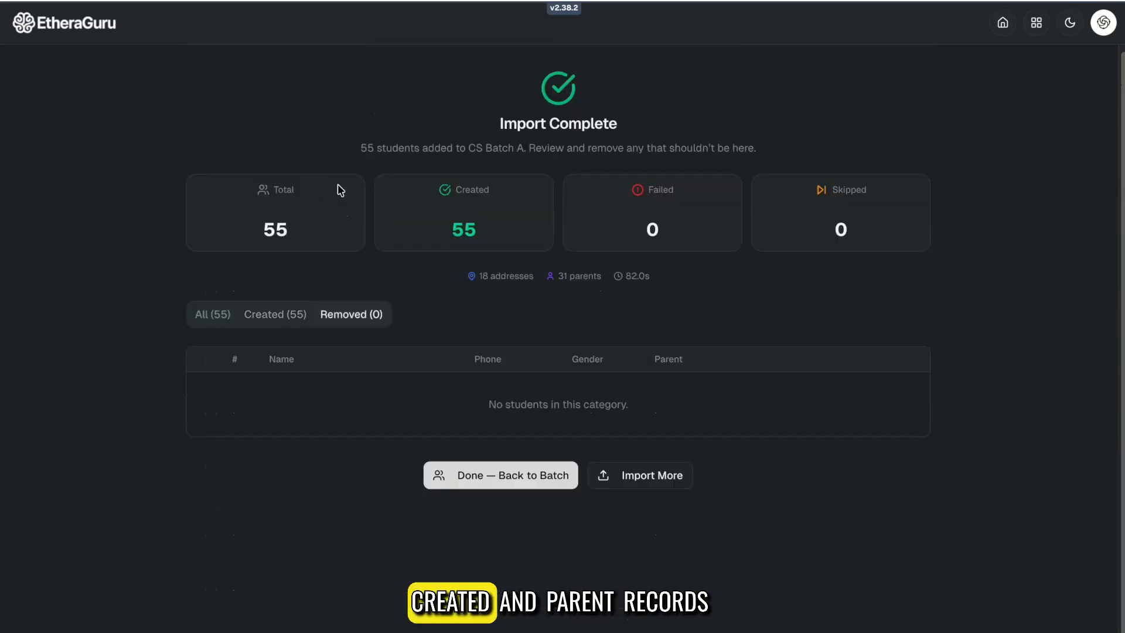
click(222, 316)
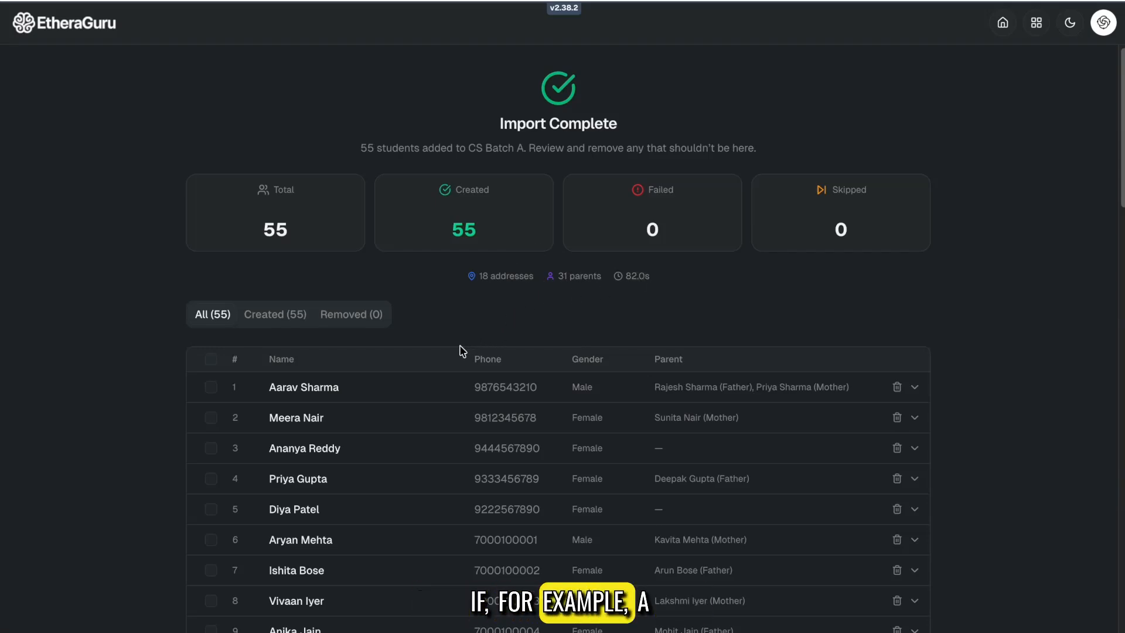
- Look through the imported student list, and expand row 1 to read its details before collapsing it
scroll(459, 451, down, 13)
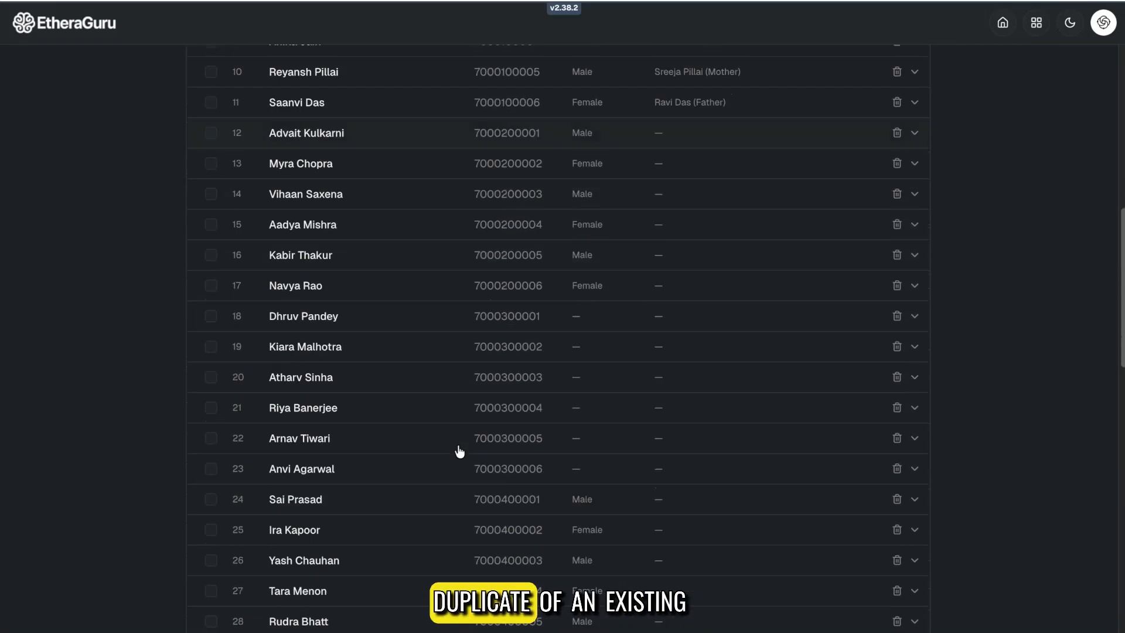
scroll(459, 451, down, 20)
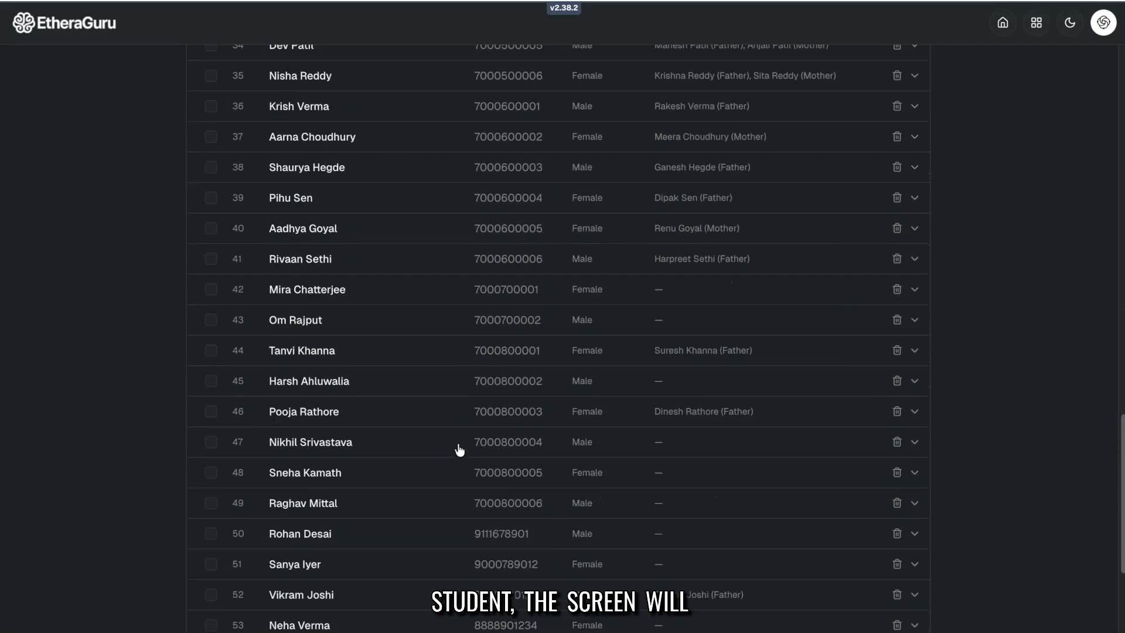
scroll(463, 419, up, 10)
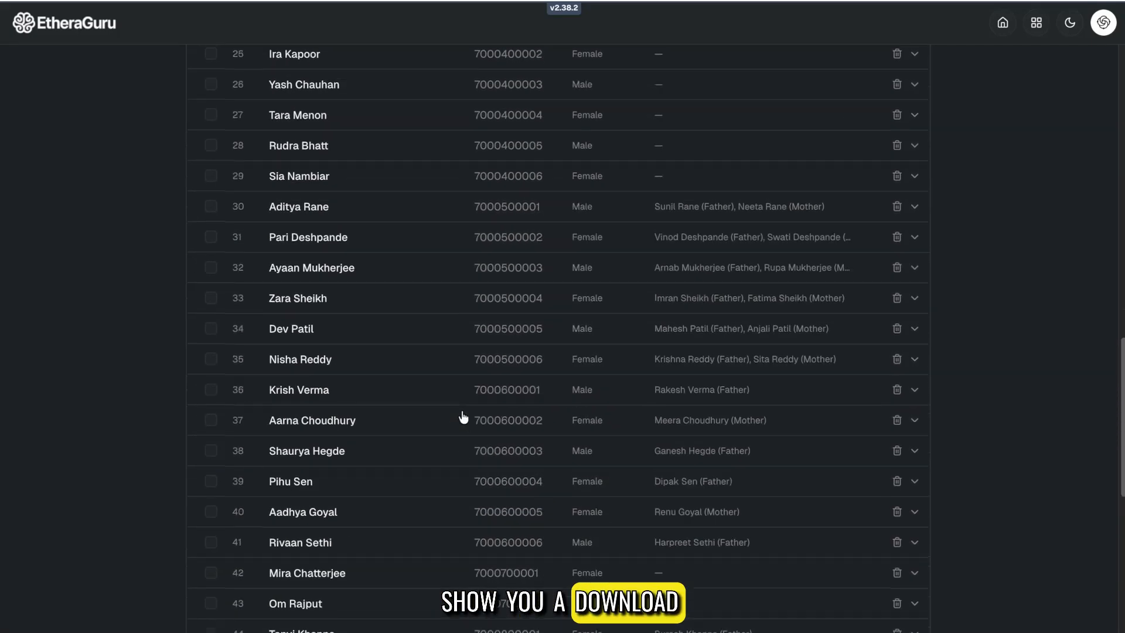
scroll(463, 417, up, 15)
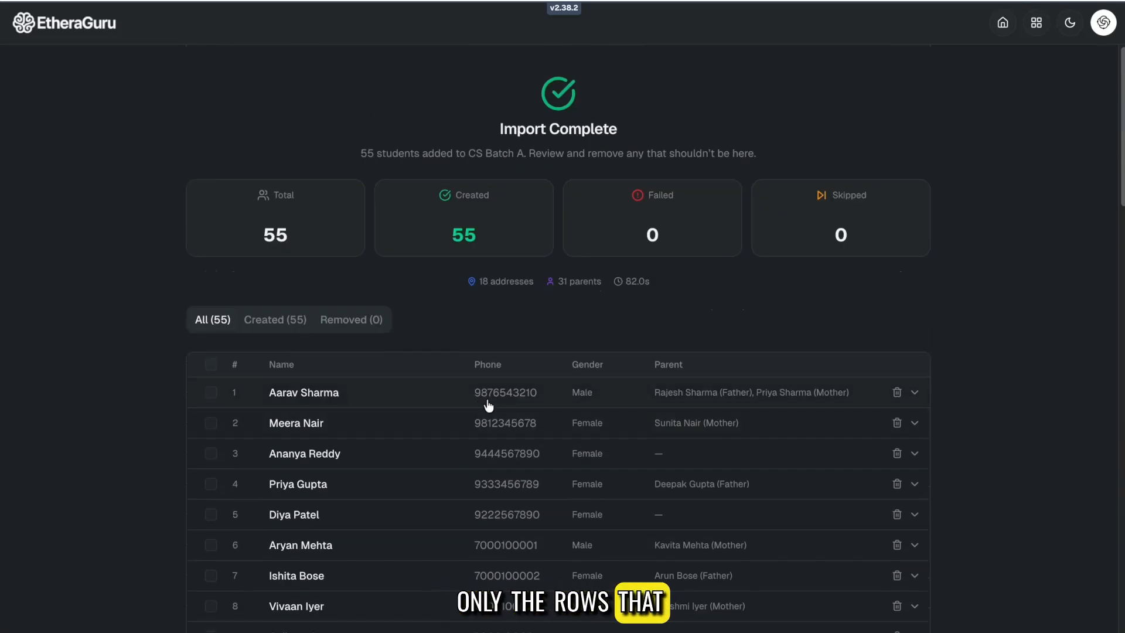
click(488, 404)
scroll(490, 457, down, 3)
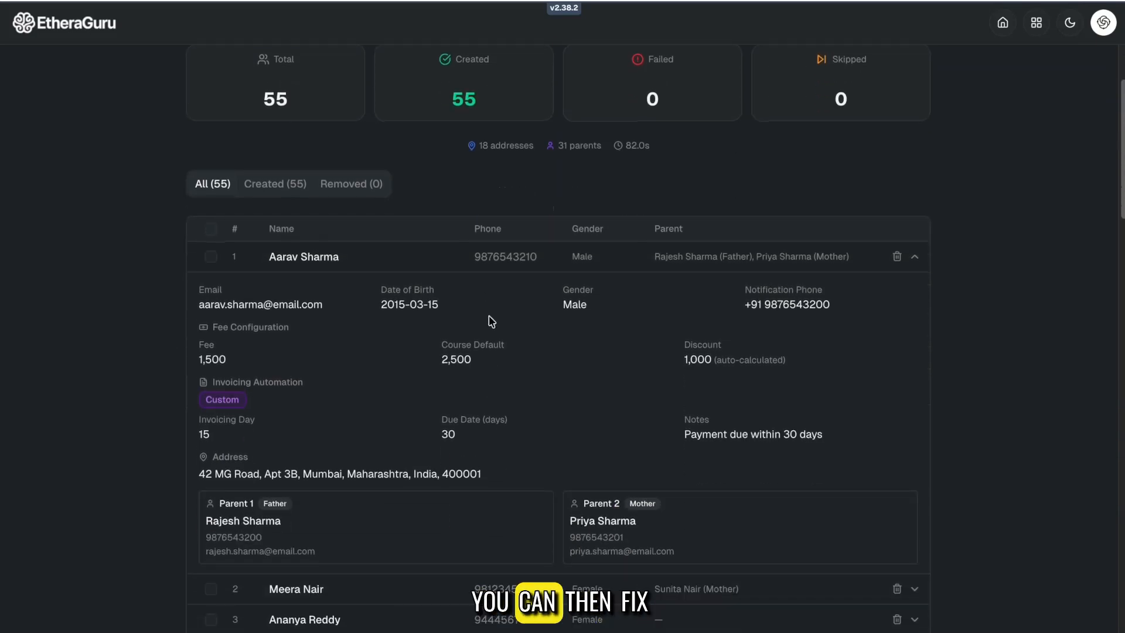
click(504, 260)
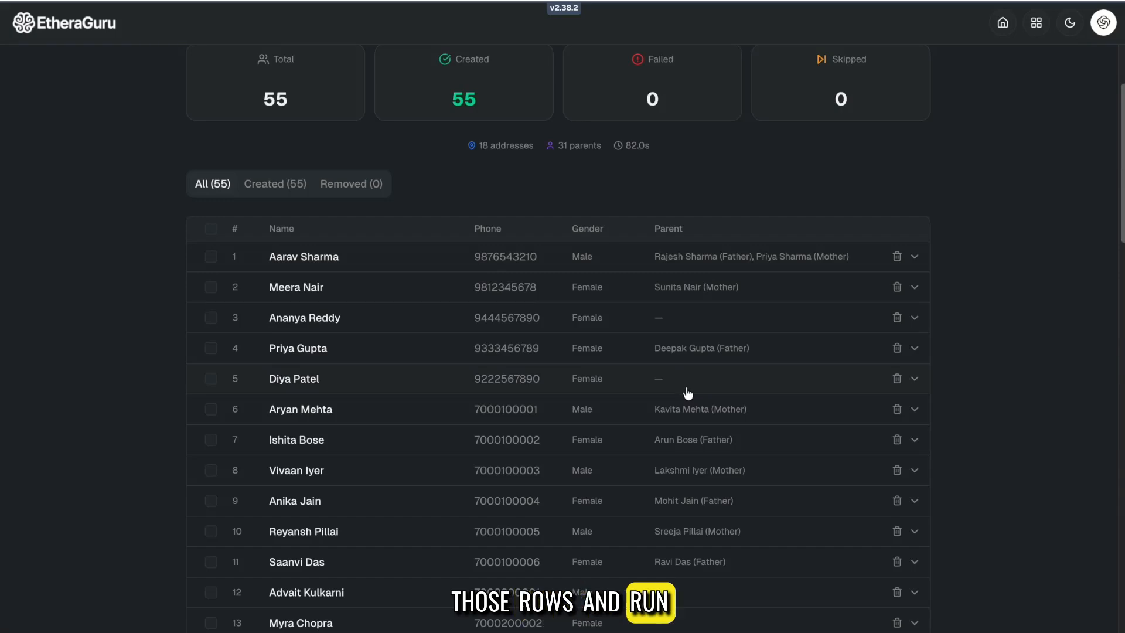
- Check the imported students down to the last row, and finish the import by returning to the batch page
scroll(590, 540, down, 10)
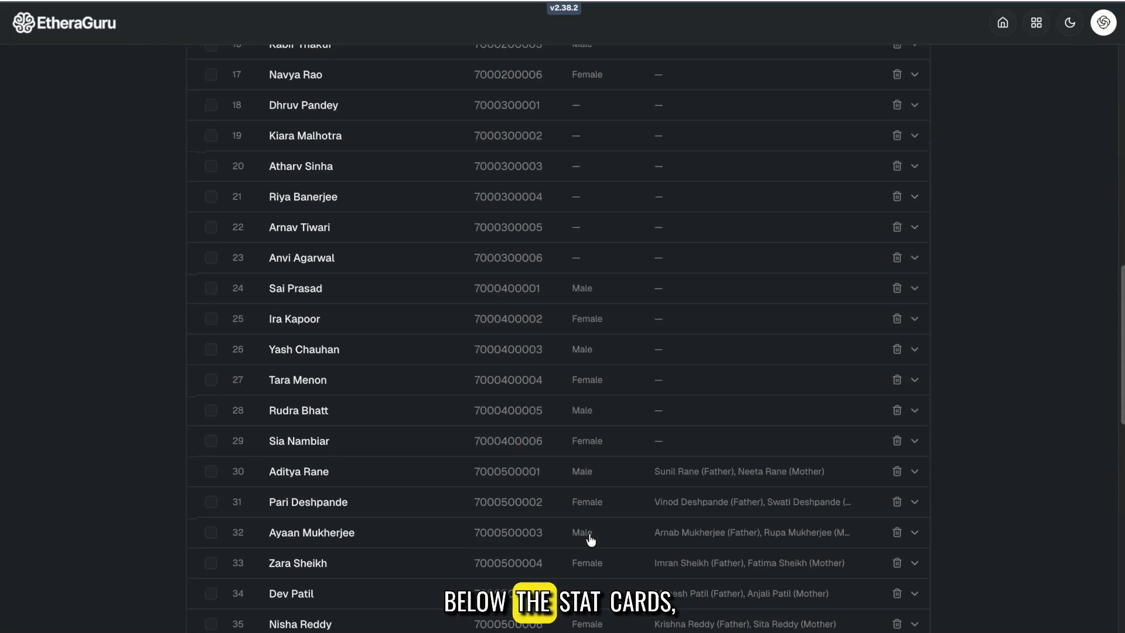
scroll(590, 540, down, 10)
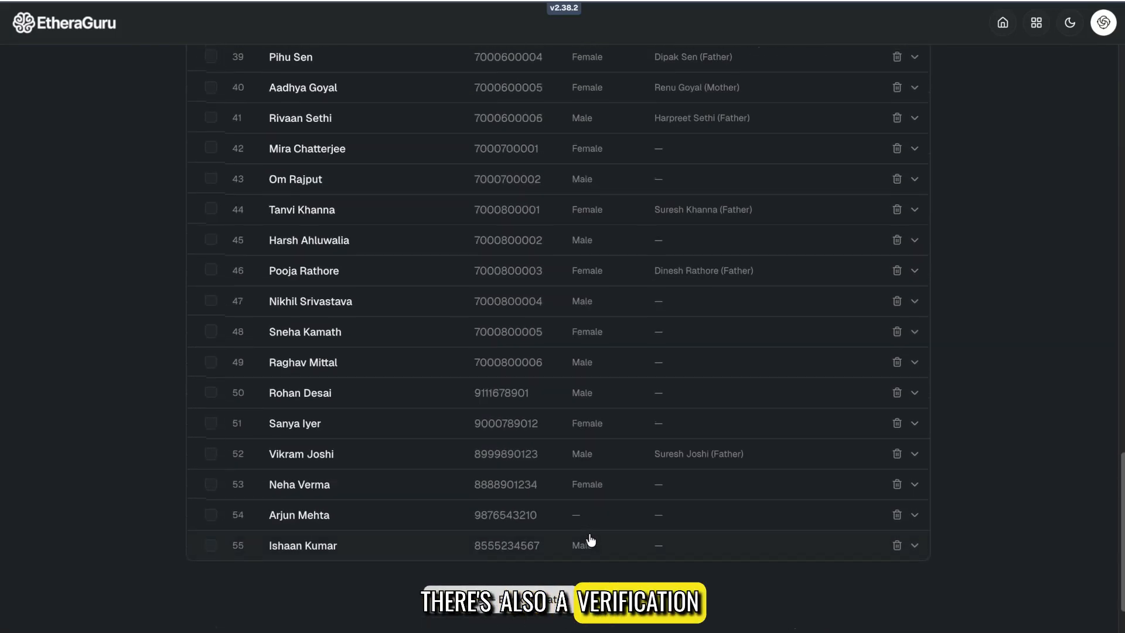
scroll(590, 540, up, 6)
scroll(591, 540, up, 12)
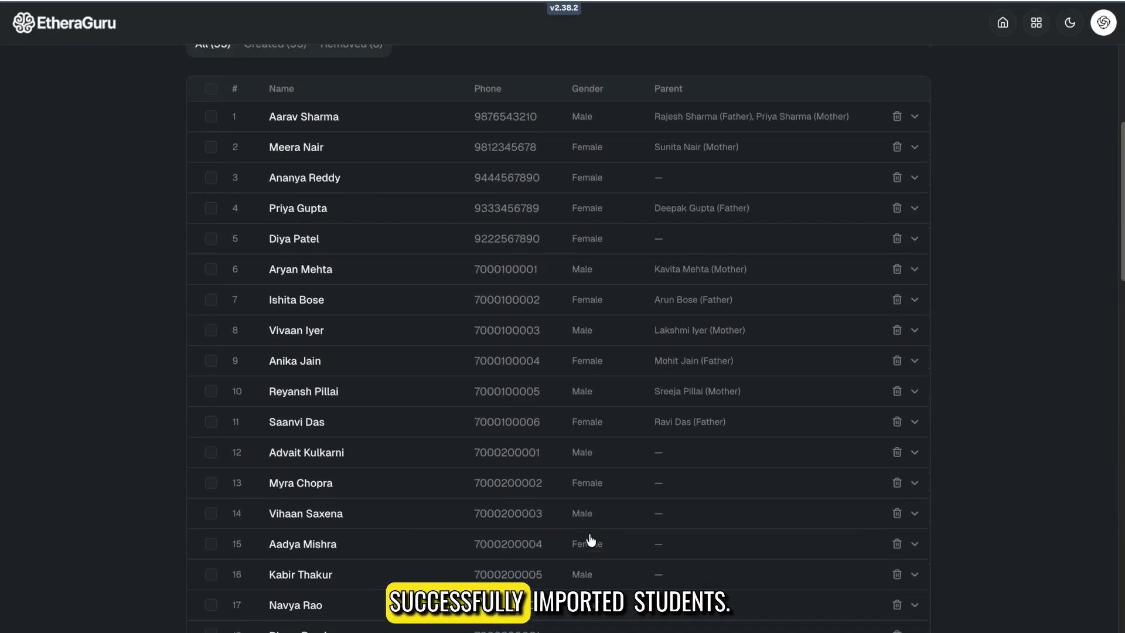
scroll(590, 539, up, 2)
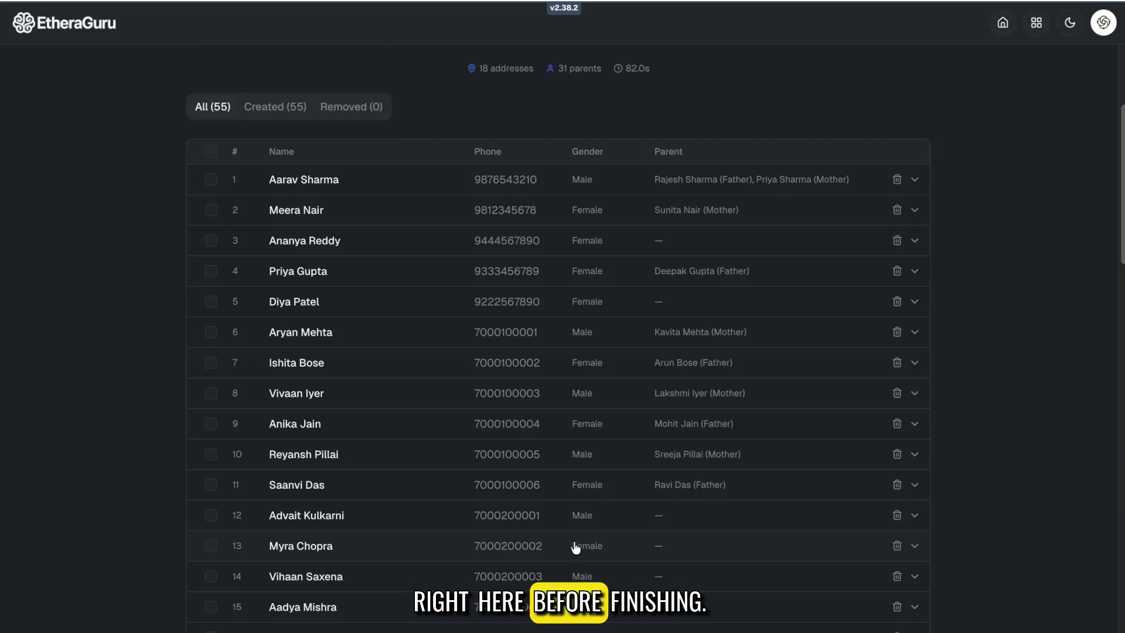
scroll(575, 548, down, 20)
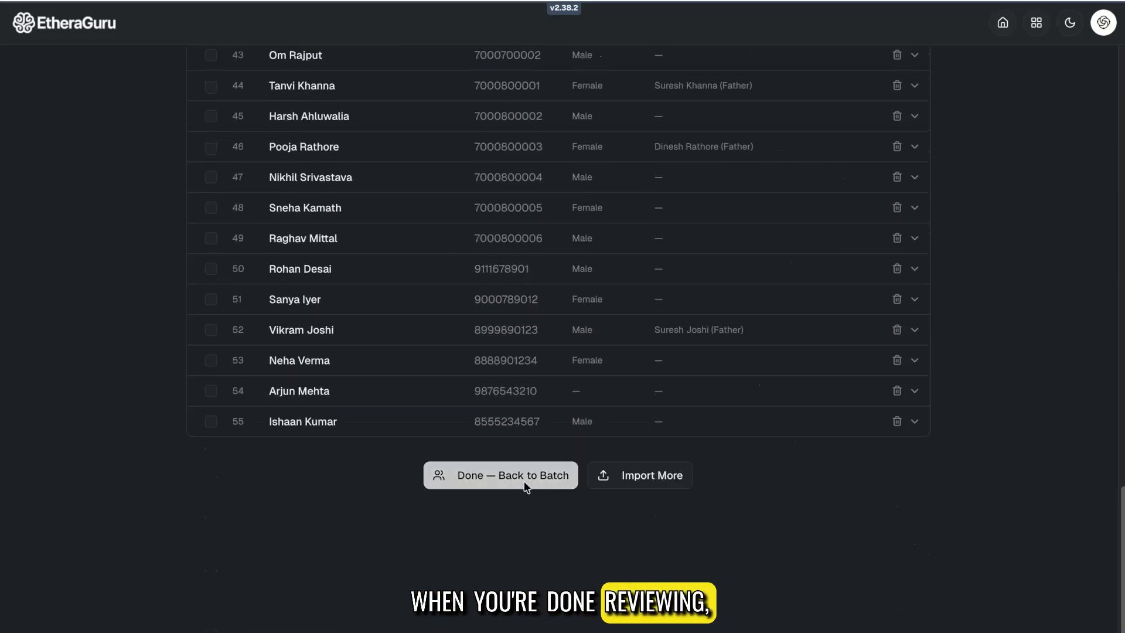
click(525, 484)
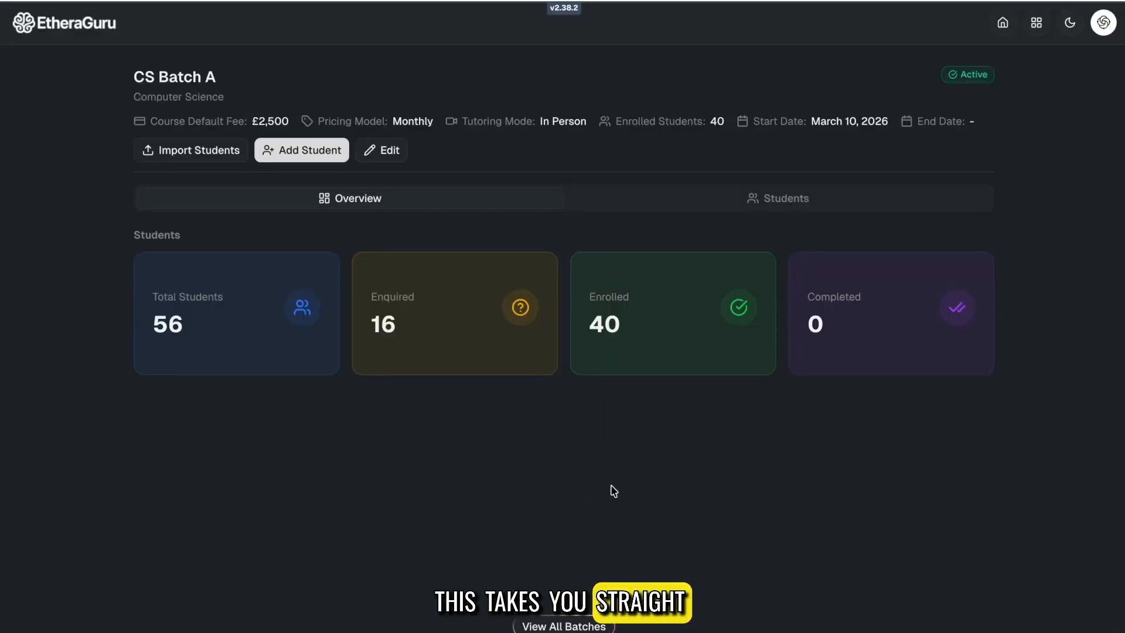
- From the batch's student list, view the profile of the second student listed and open that student's enrolments
click(698, 205)
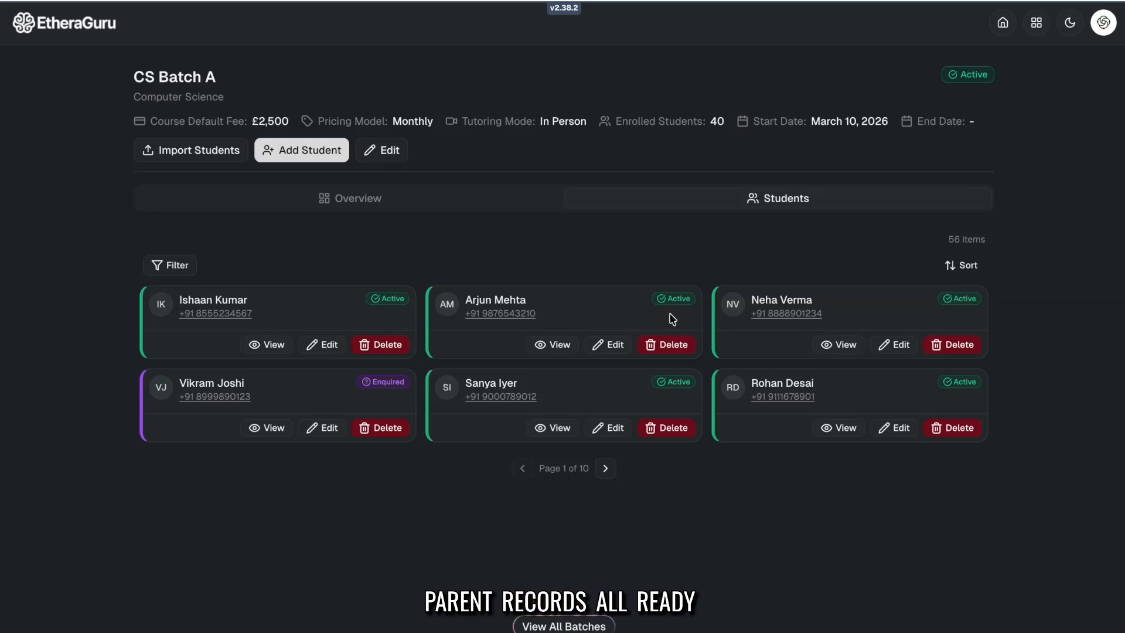
click(551, 346)
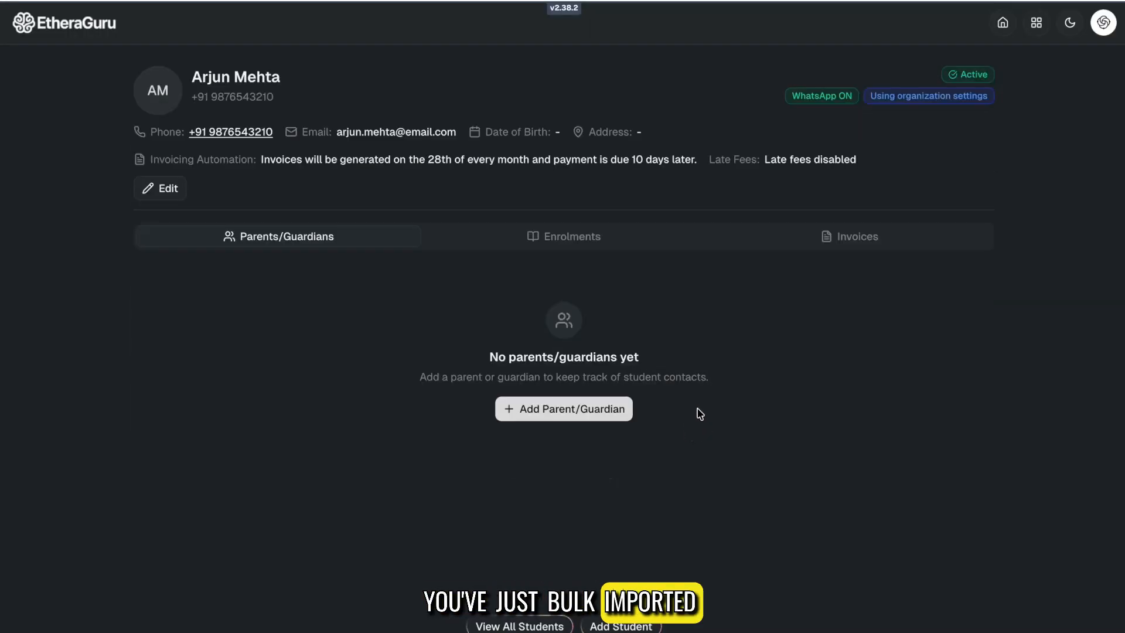
click(583, 236)
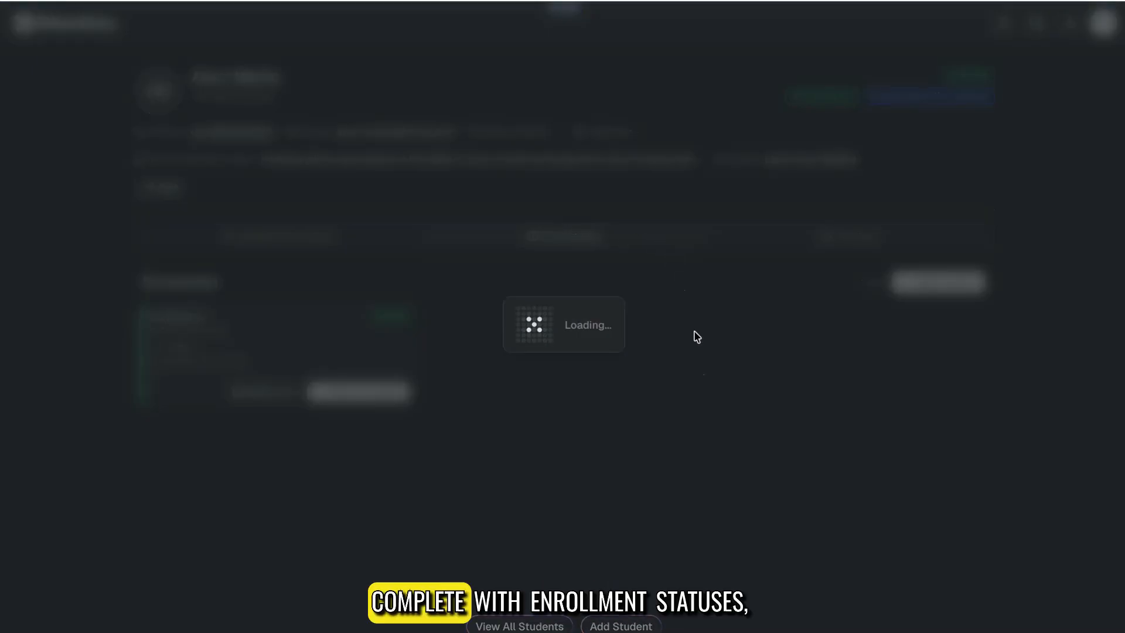